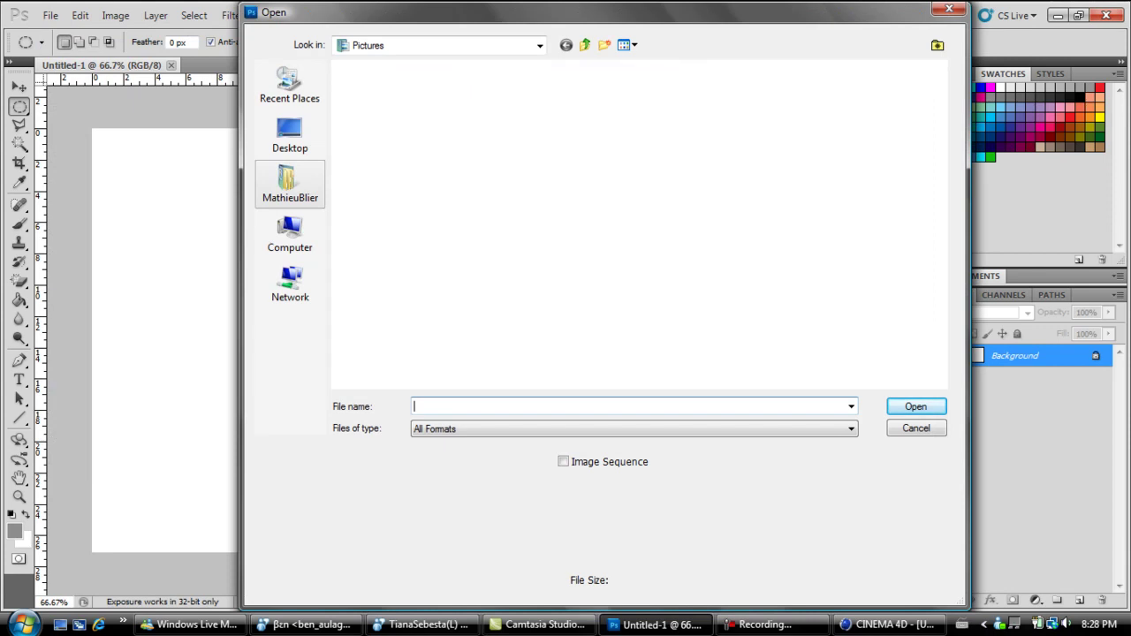
Open the Sectioned bg Photoshop file from the Backgrounds folder
{"action": "key", "text": "Return"}
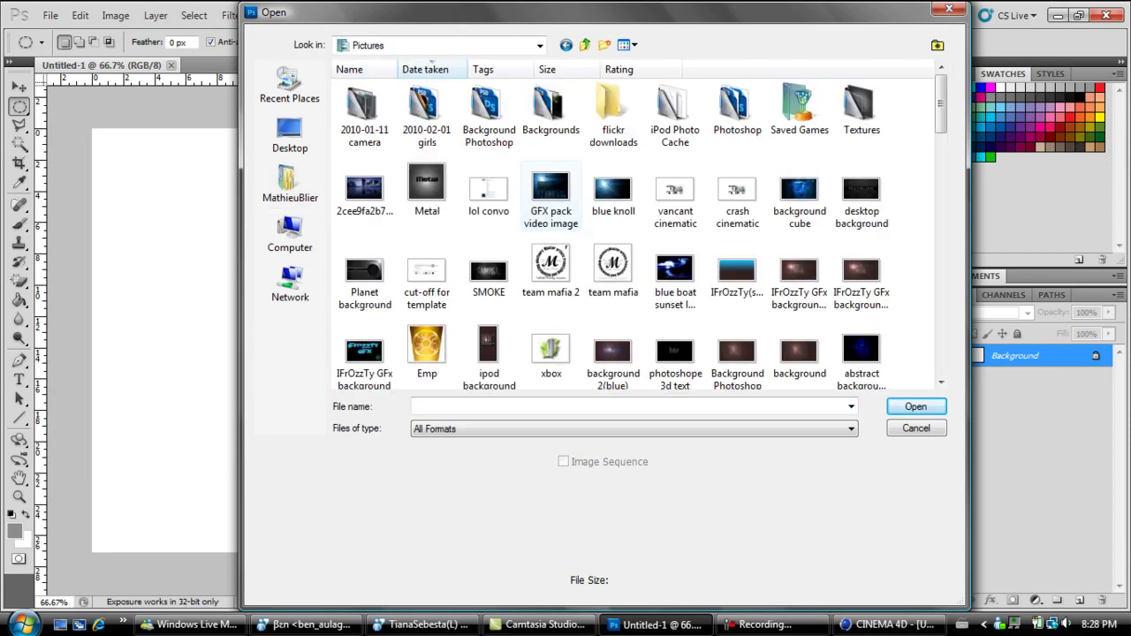
{"action": "double_click", "coordinate": [550, 110]}
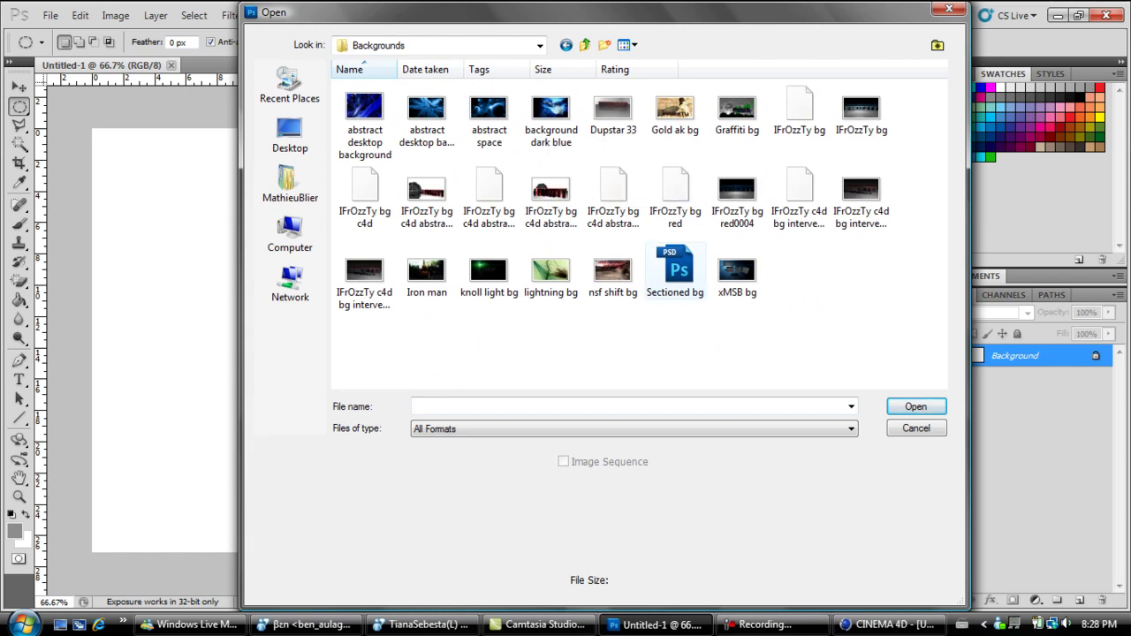
{"action": "left_click", "coordinate": [675, 265]}
{"action": "left_click", "coordinate": [916, 407]}
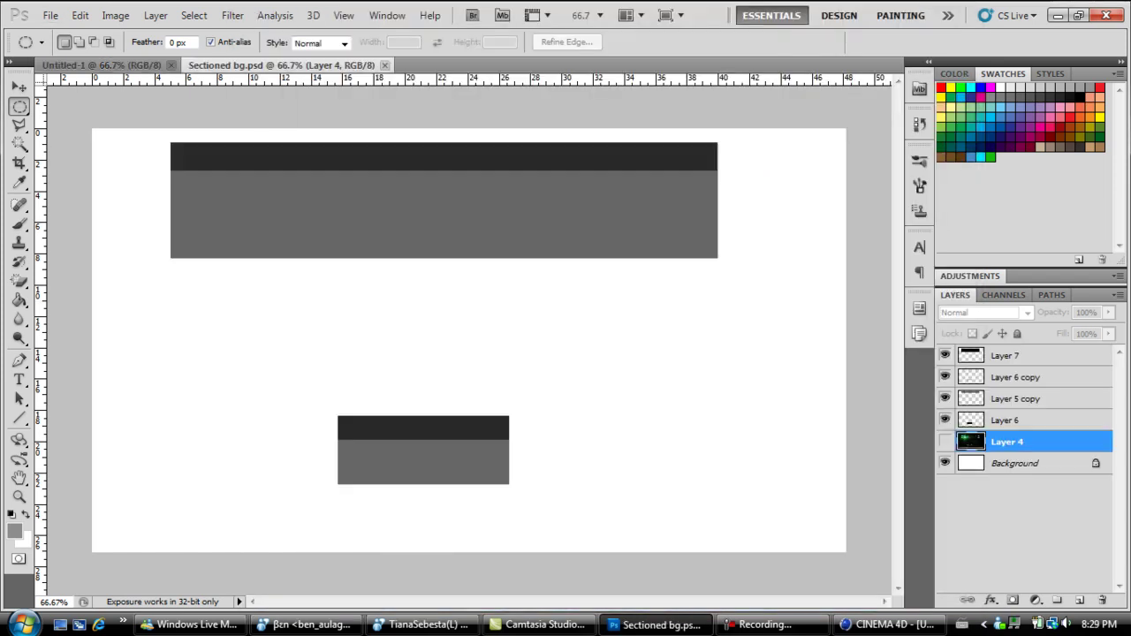
Convert the locked Background into a regular layer and fill it with black
{"action": "left_click", "coordinate": [945, 440]}
{"action": "left_click", "coordinate": [946, 441]}
{"action": "double_click", "coordinate": [1016, 463]}
{"action": "key", "text": "Return"}
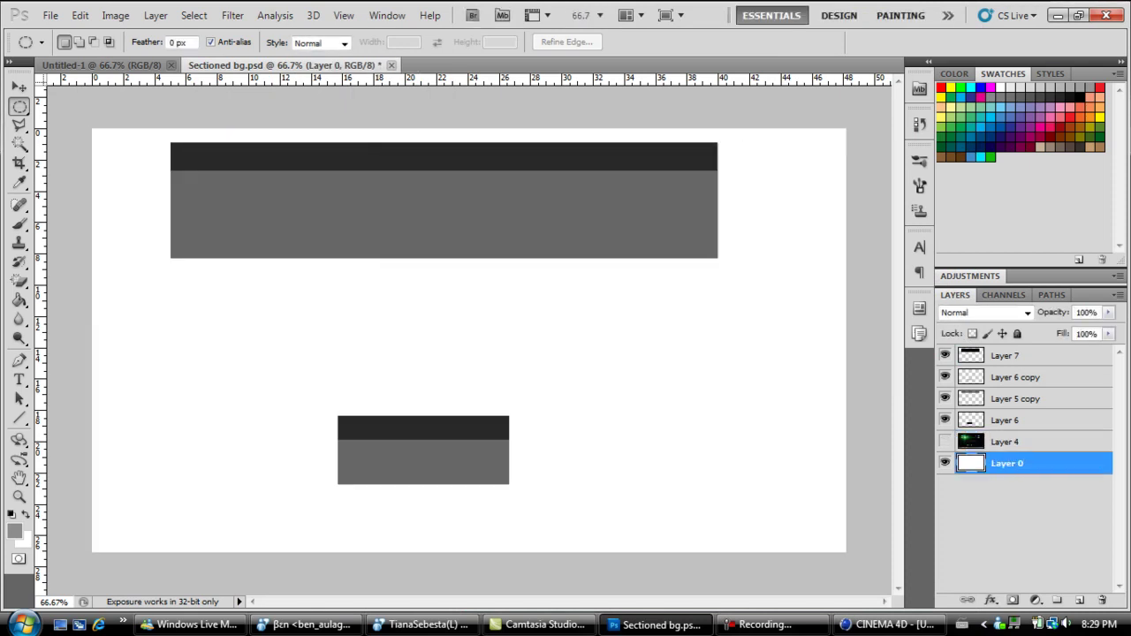
{"action": "left_click", "coordinate": [19, 302]}
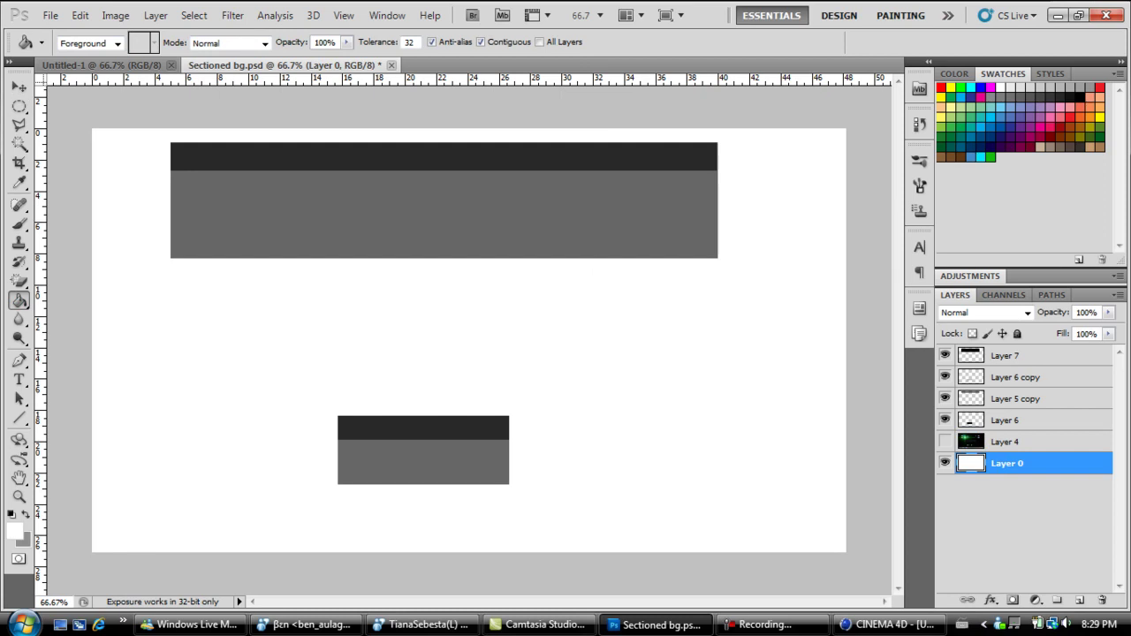
{"action": "key", "text": "alt+BackSpace"}
Start the Knoll Light Factory filter on the black layer and set its Background Layer to Layer 0
{"action": "left_click", "coordinate": [232, 15]}
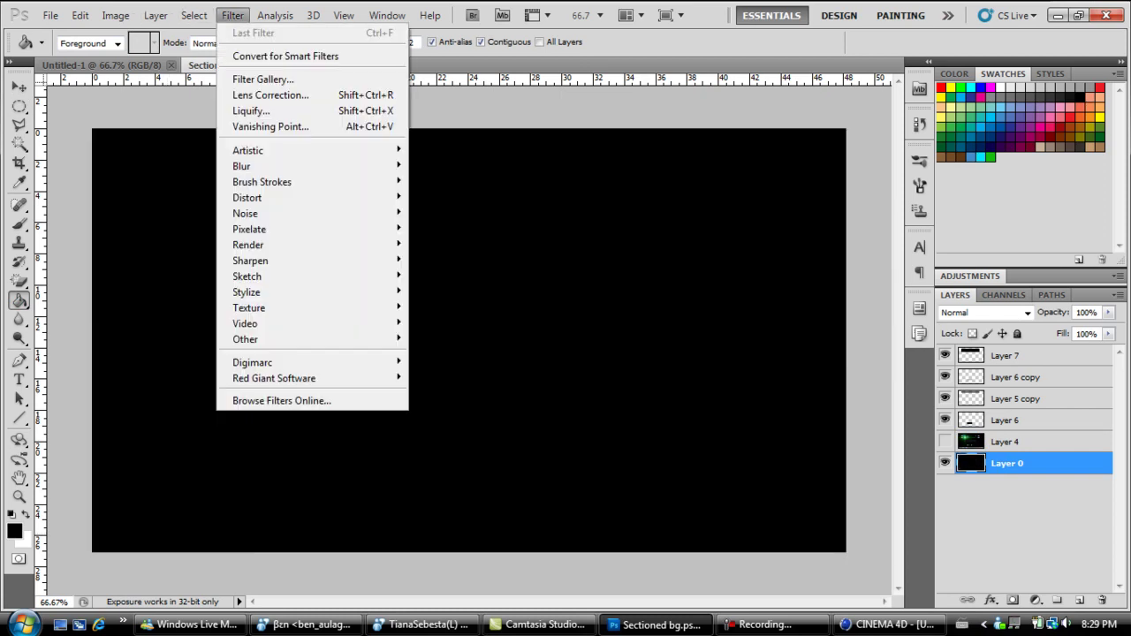
{"action": "mouse_move", "coordinate": [354, 378]}
{"action": "left_click", "coordinate": [464, 377]}
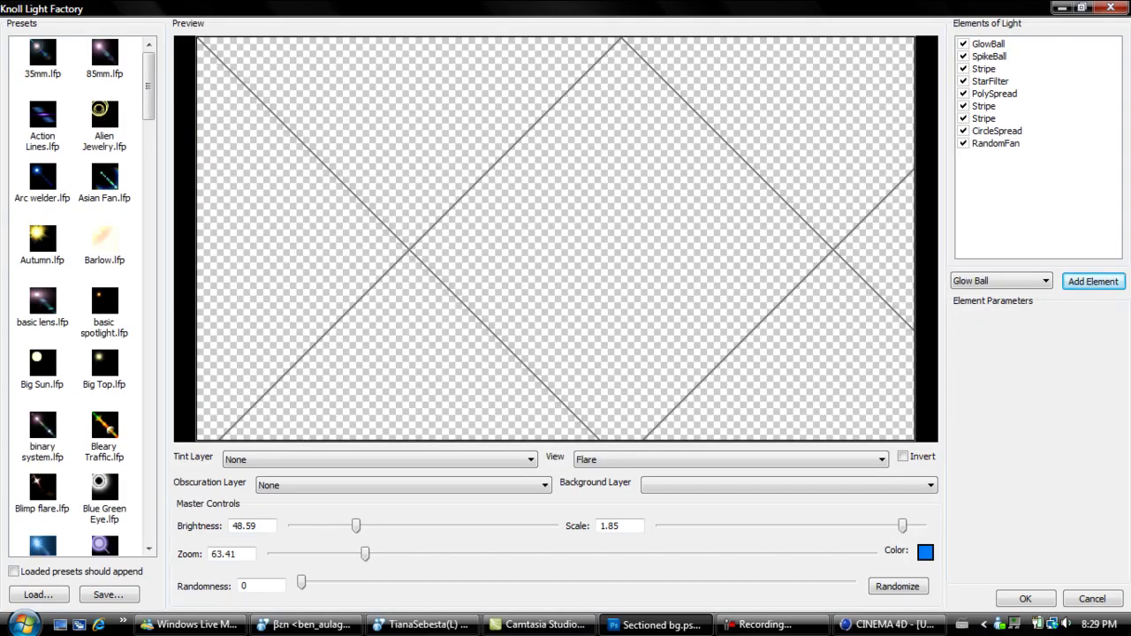
{"action": "left_click", "coordinate": [787, 485]}
{"action": "left_click", "coordinate": [788, 510]}
{"action": "left_click", "coordinate": [788, 485]}
{"action": "left_click", "coordinate": [788, 564]}
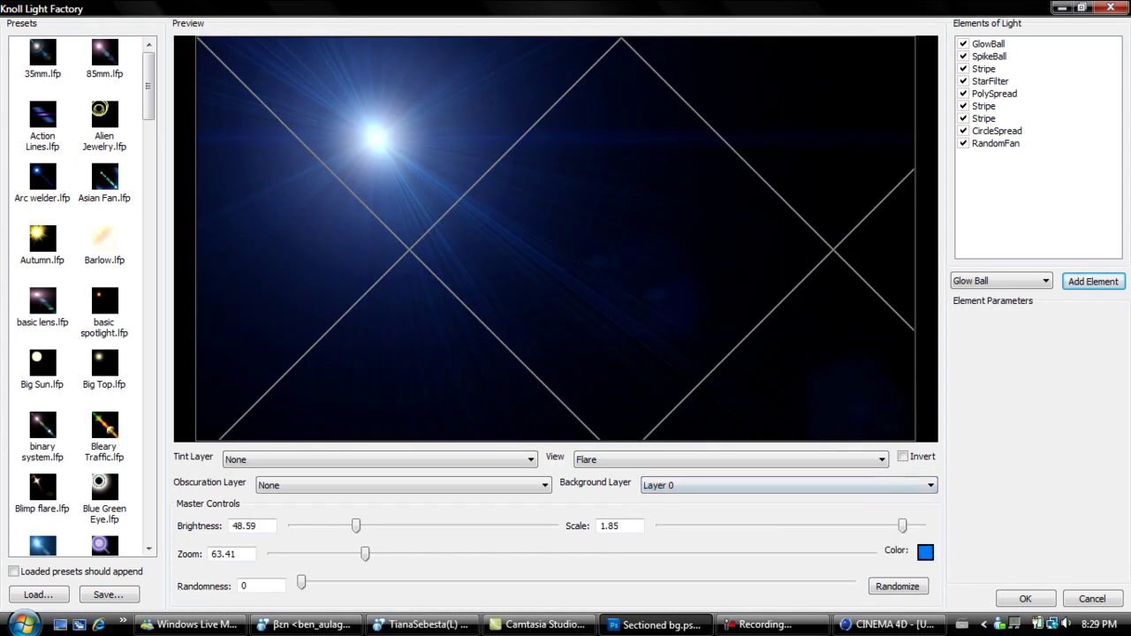
Set the flare's master color to white (ffffff)
{"action": "left_click", "coordinate": [925, 552]}
{"action": "left_click_drag", "start_coordinate": [658, 242], "coordinate": [630, 219]}
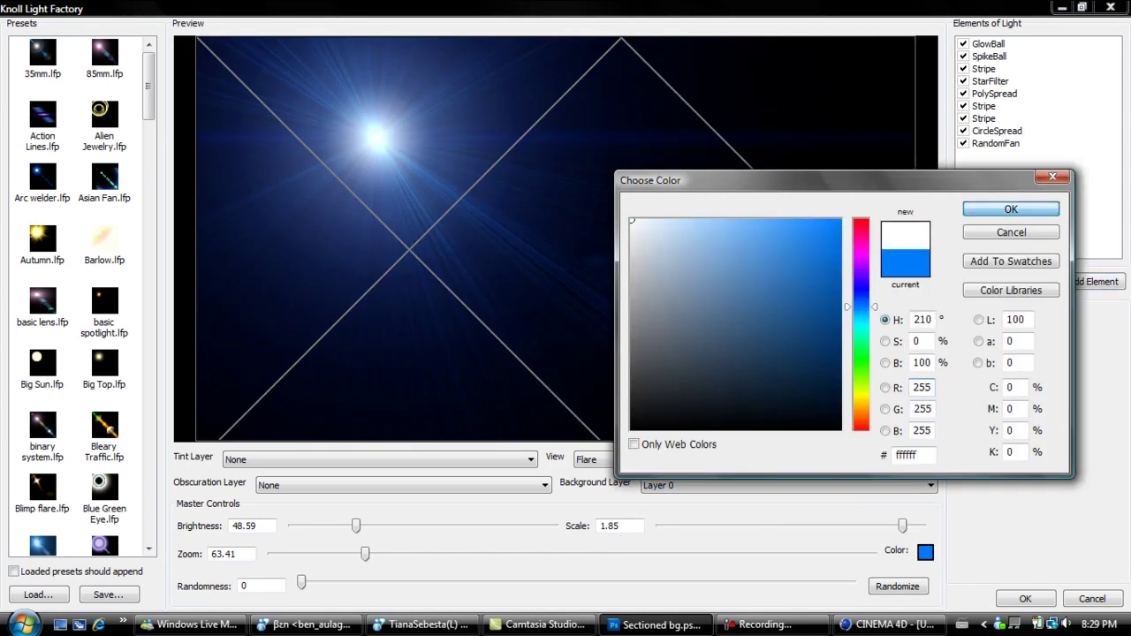
{"action": "key", "text": "Return"}
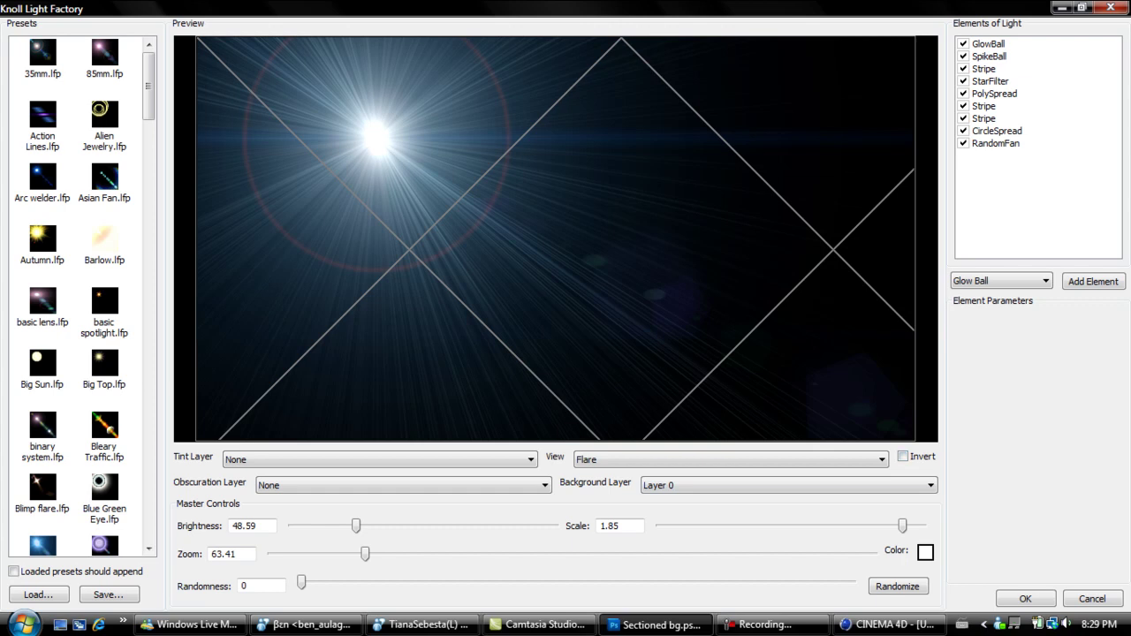
Set the flare's master color to red, turn off the CircleSpread element and apply the flare
{"action": "left_click", "coordinate": [925, 552]}
{"action": "left_click_drag", "start_coordinate": [834, 253], "coordinate": [841, 254]}
{"action": "key", "text": "Return"}
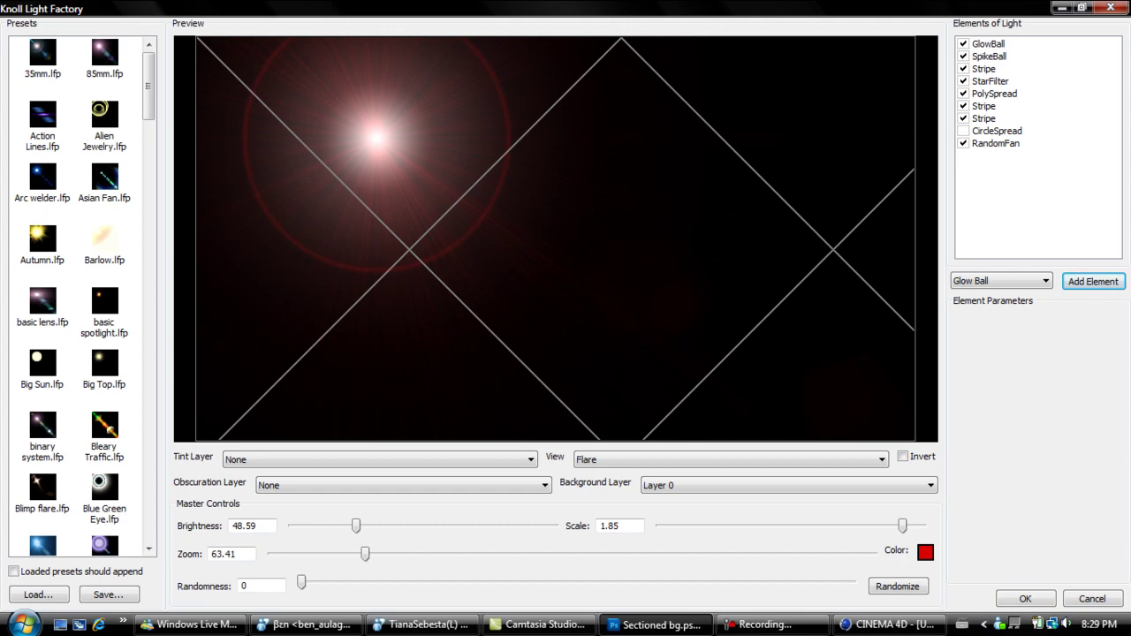
{"action": "key", "text": "Return"}
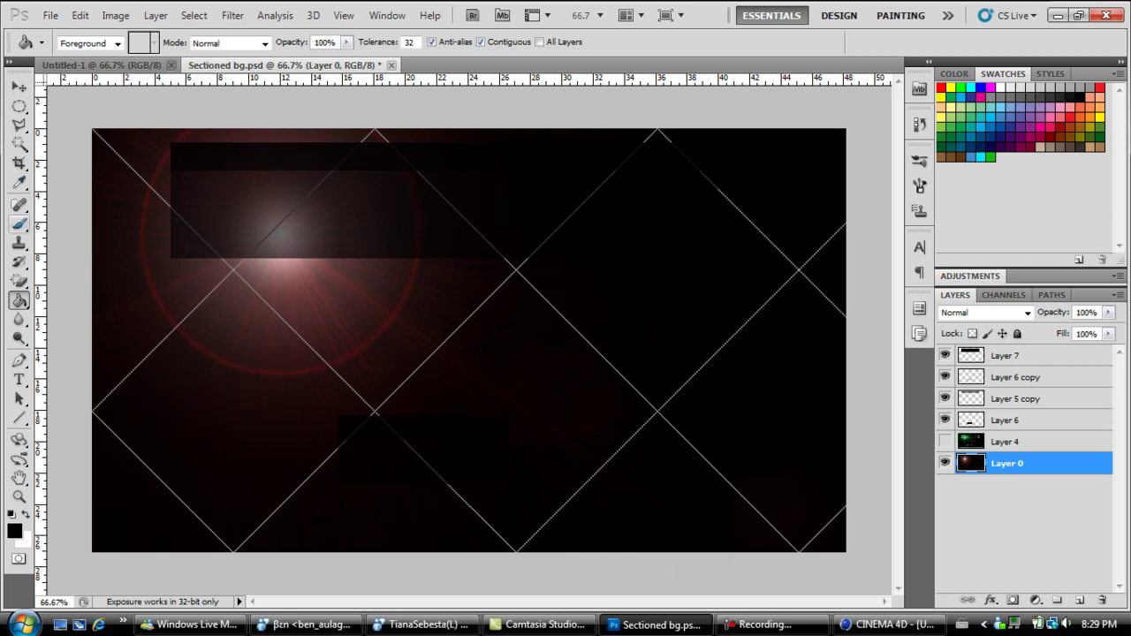
Select the white diagonal lines on the flare layer with the Magic Wand tool
{"action": "left_click", "coordinate": [19, 143]}
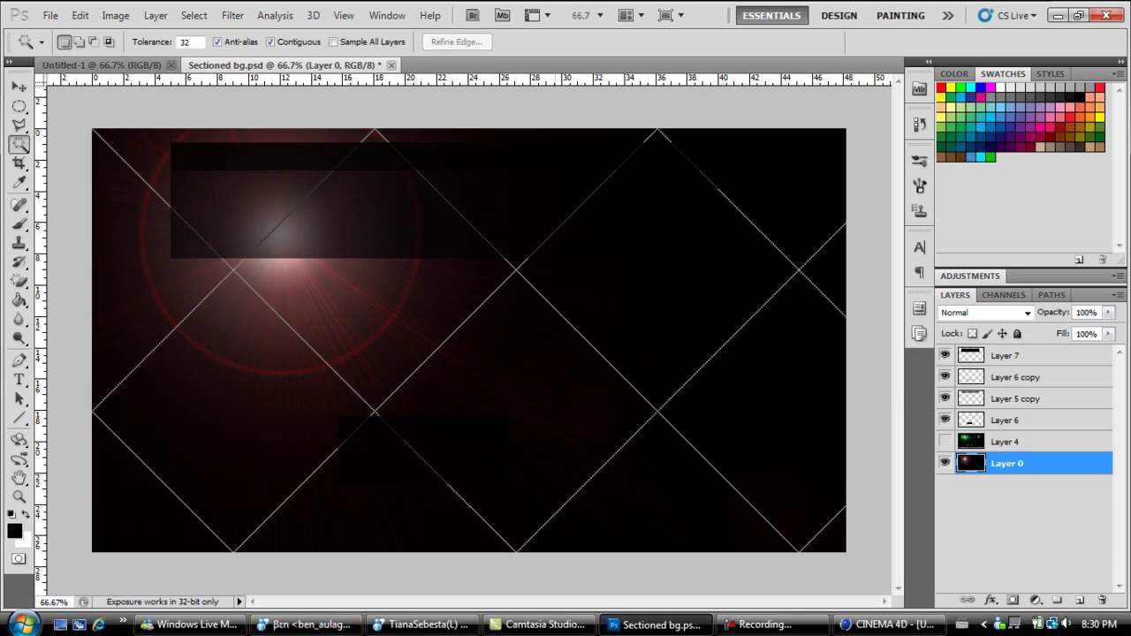
{"action": "left_click", "coordinate": [599, 15]}
{"action": "left_click", "coordinate": [600, 73]}
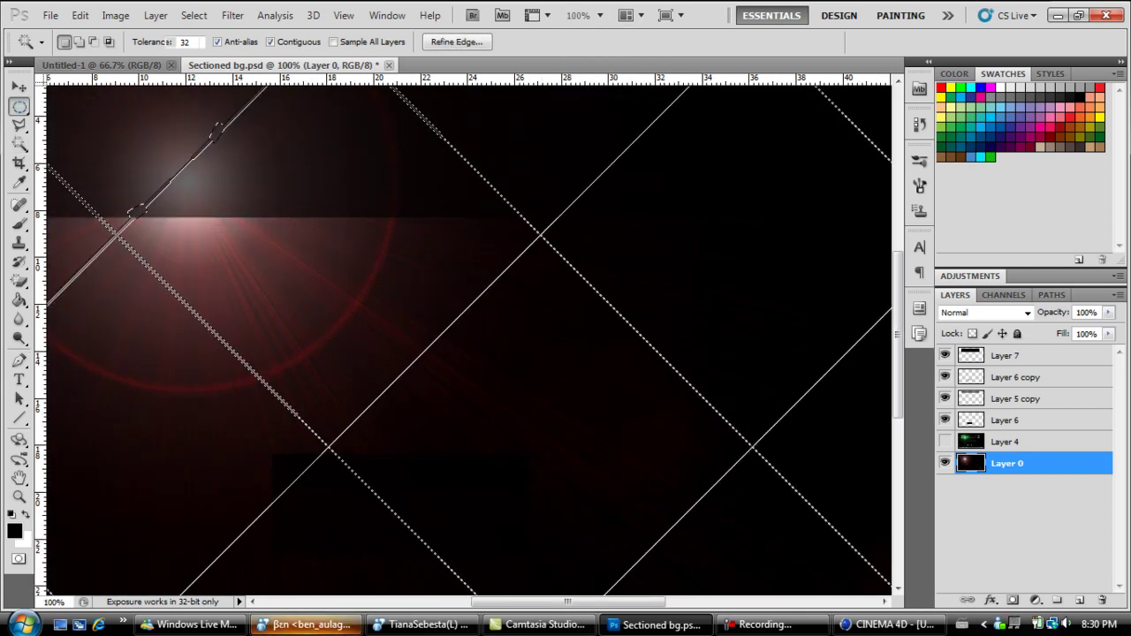
{"action": "key", "text": "m"}
{"action": "key", "text": "shift+m"}
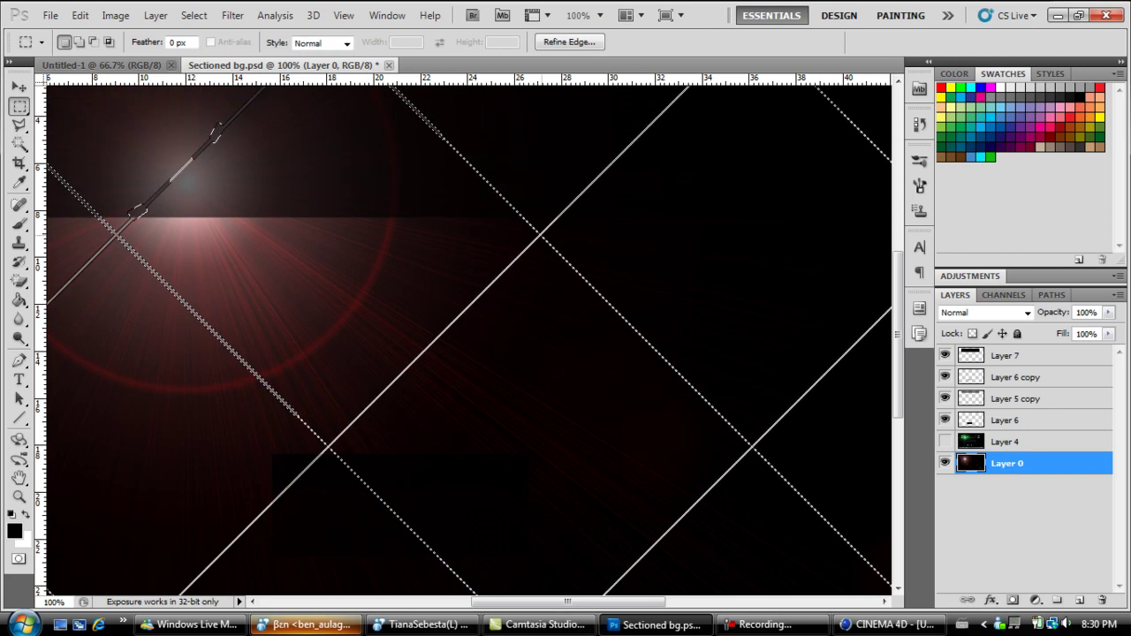
Remove the selected diagonal lines by filling the selection to blend with the flare background, and deselect
{"action": "right_click", "coordinate": [541, 237]}
{"action": "left_click", "coordinate": [580, 474]}
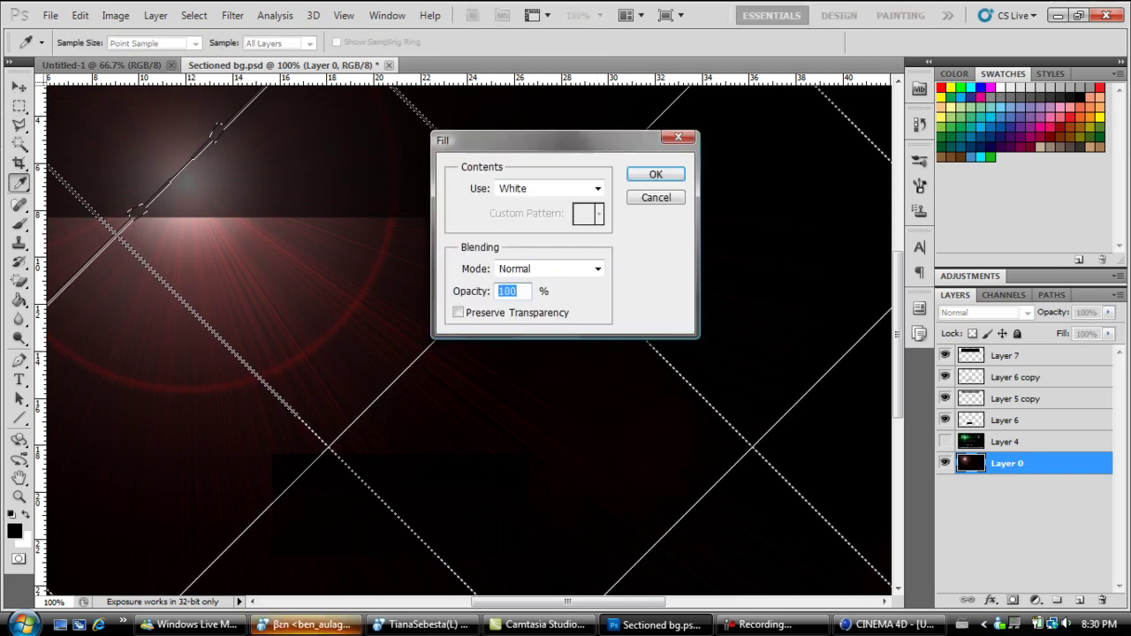
{"action": "left_click", "coordinate": [598, 188]}
{"action": "left_click", "coordinate": [537, 258]}
{"action": "left_click", "coordinate": [655, 174]}
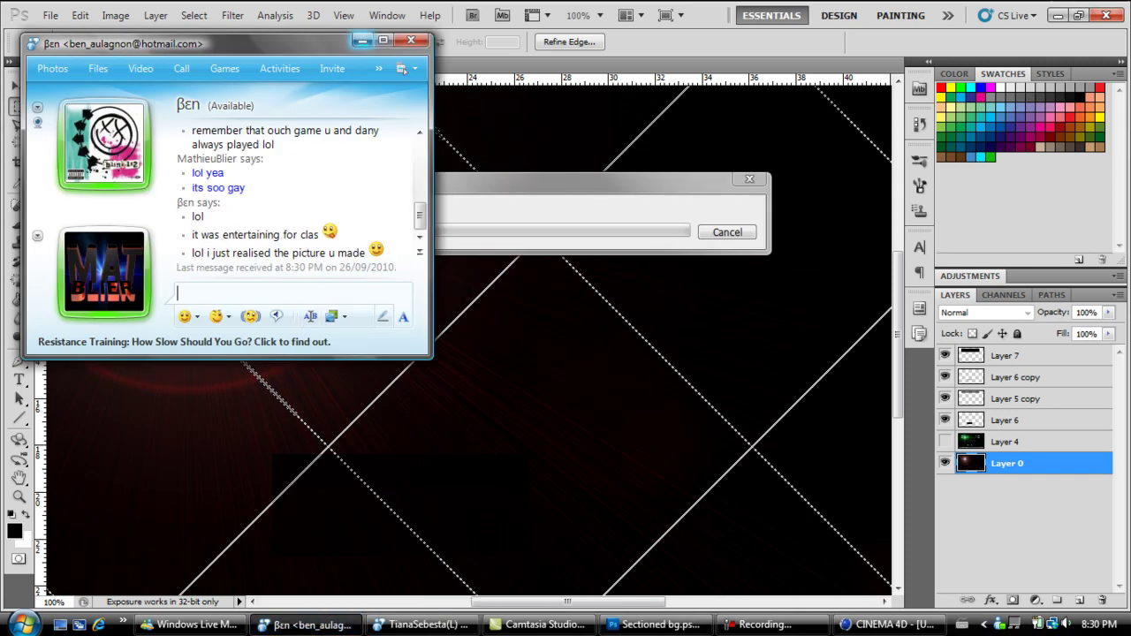
{"action": "left_click", "coordinate": [362, 40]}
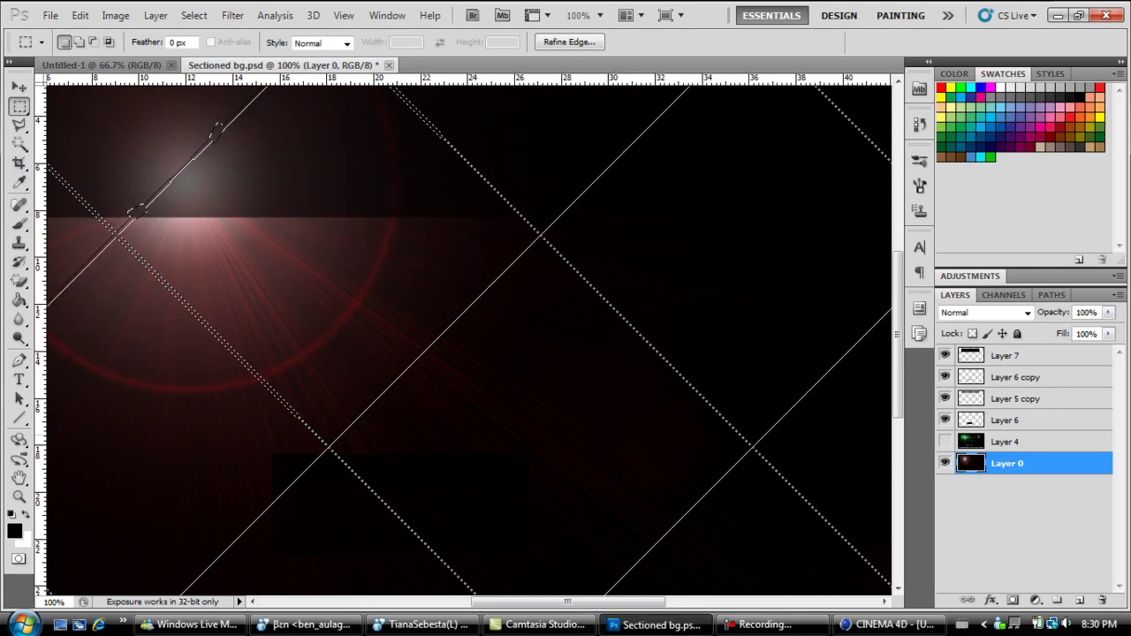
{"action": "key", "text": "ctrl+d"}
{"action": "type", "text": "50"}
{"action": "key", "text": "Return"}
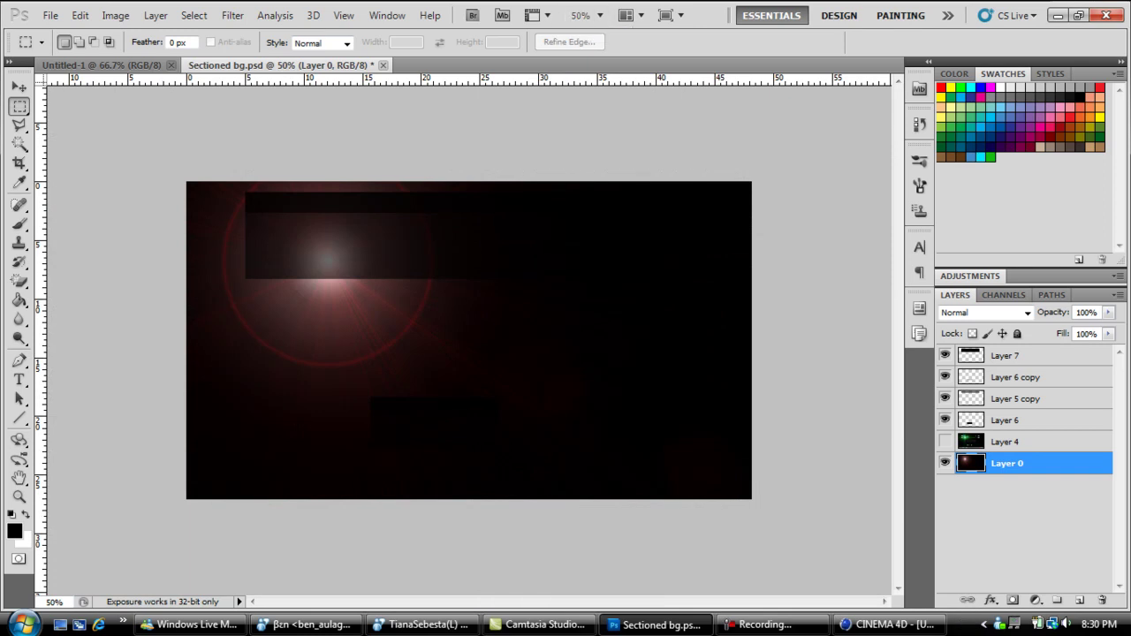
Switch to CINEMA 4D and add a MoGraph Text Object to the empty scene
{"action": "left_click", "coordinate": [888, 624]}
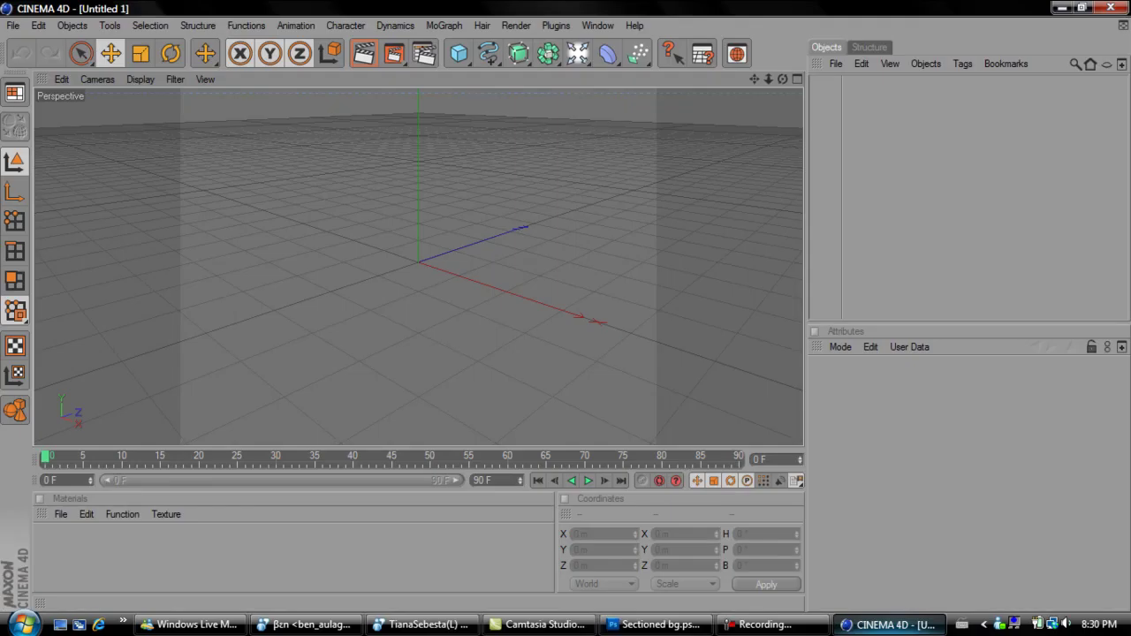
{"action": "left_click", "coordinate": [443, 25]}
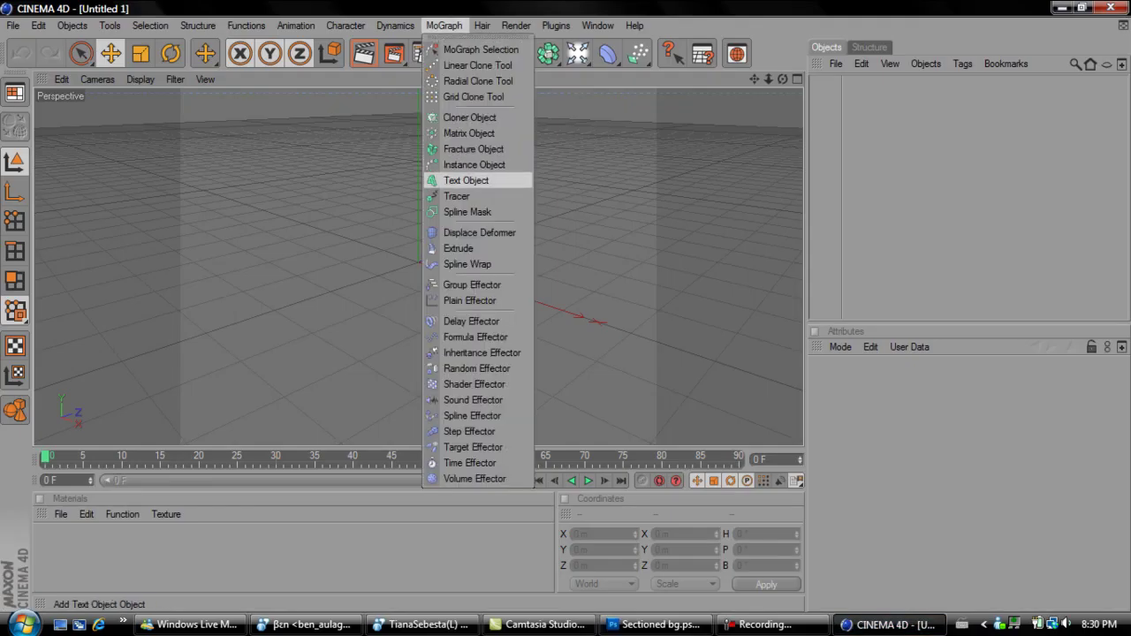
{"action": "left_click", "coordinate": [465, 180]}
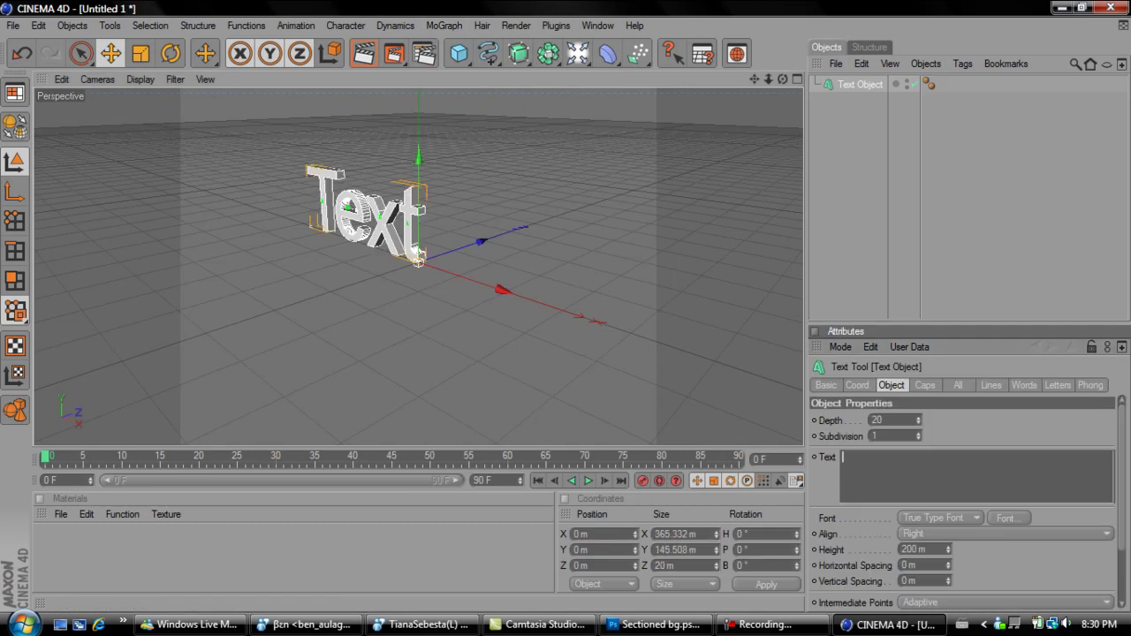
Make the text object read "x" in the Gagarin font with a depth of 40
{"action": "left_click", "coordinate": [1008, 519]}
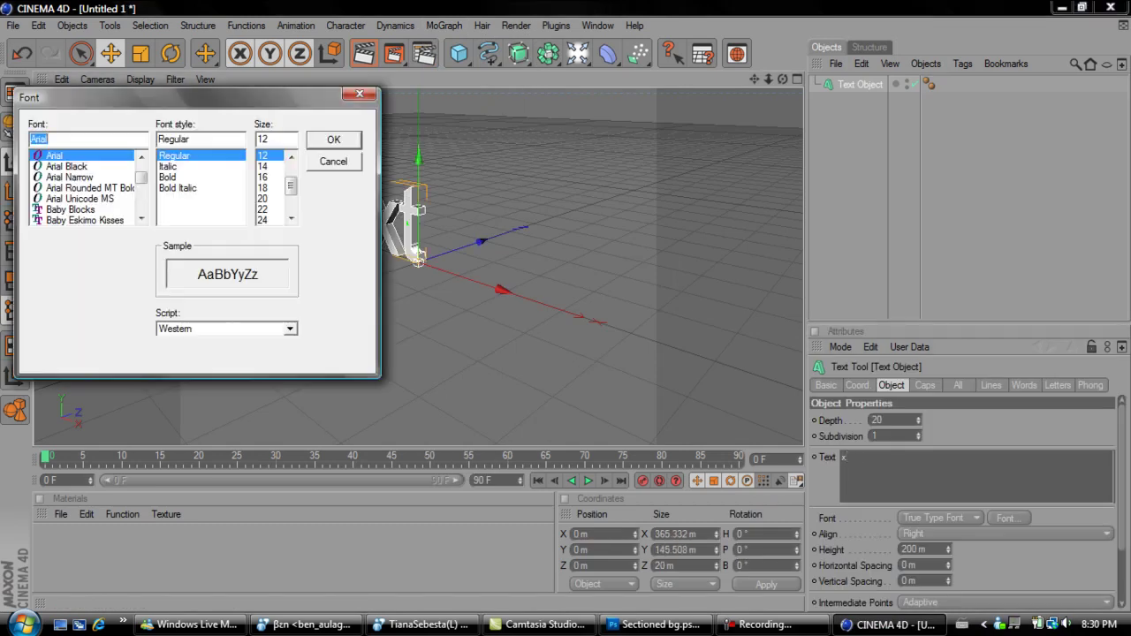
{"action": "type", "text": "g"}
{"action": "key", "text": "Down"}
{"action": "key", "text": "Up"}
{"action": "key", "text": "Return"}
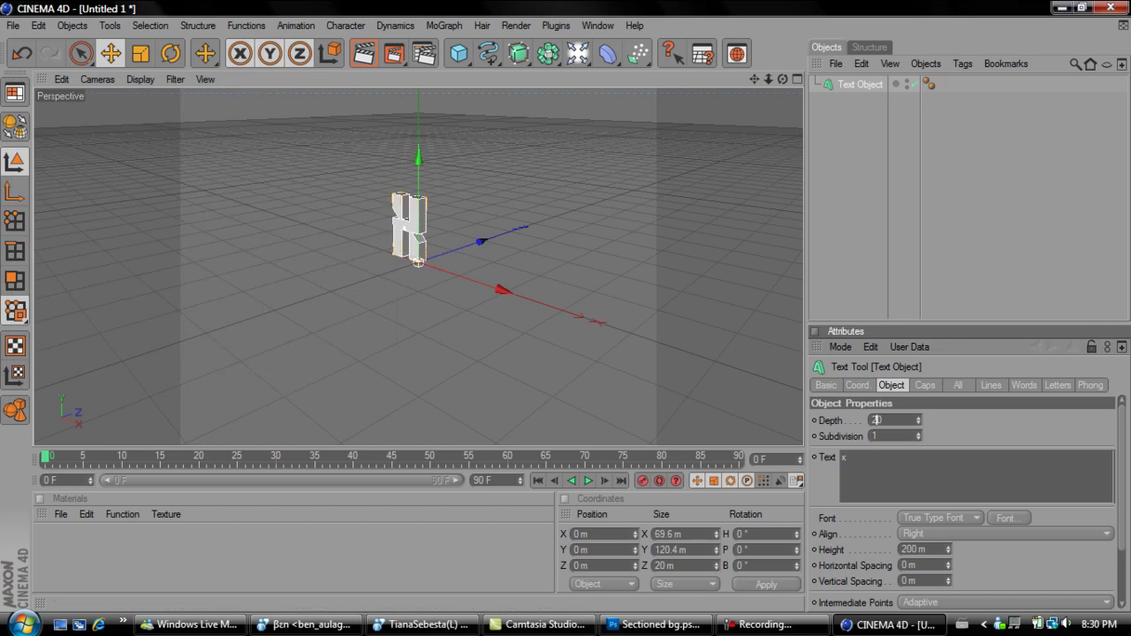
{"action": "type", "text": "40"}
{"action": "key", "text": "Return"}
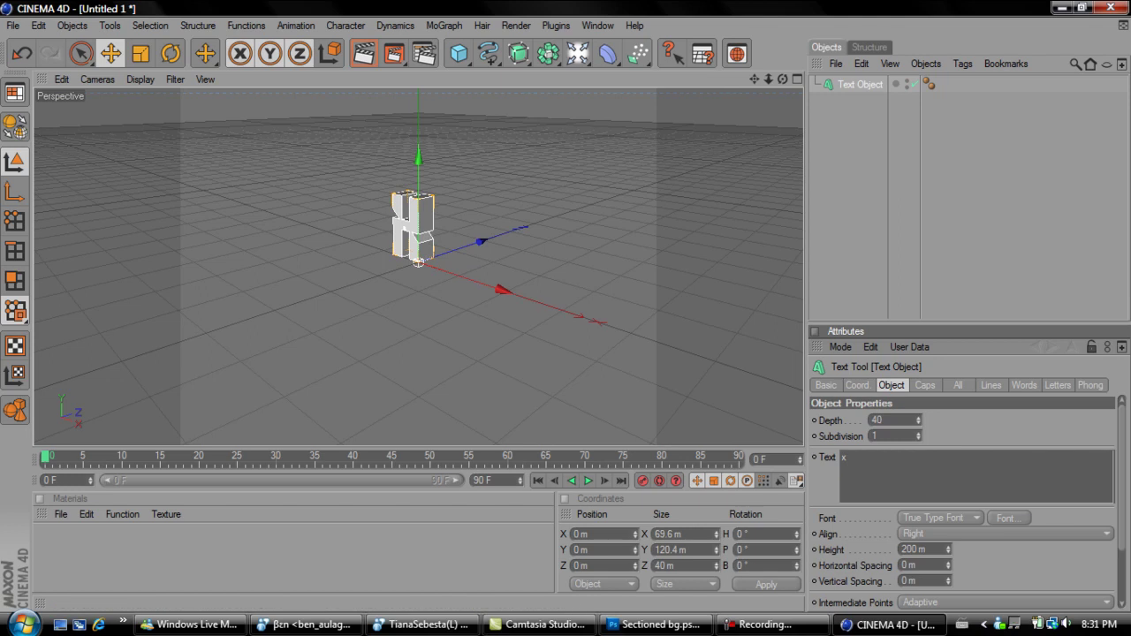
Add a second MoGraph Text Object reading "M" in the Gagarin font
{"action": "left_click", "coordinate": [443, 25]}
{"action": "left_click", "coordinate": [468, 181]}
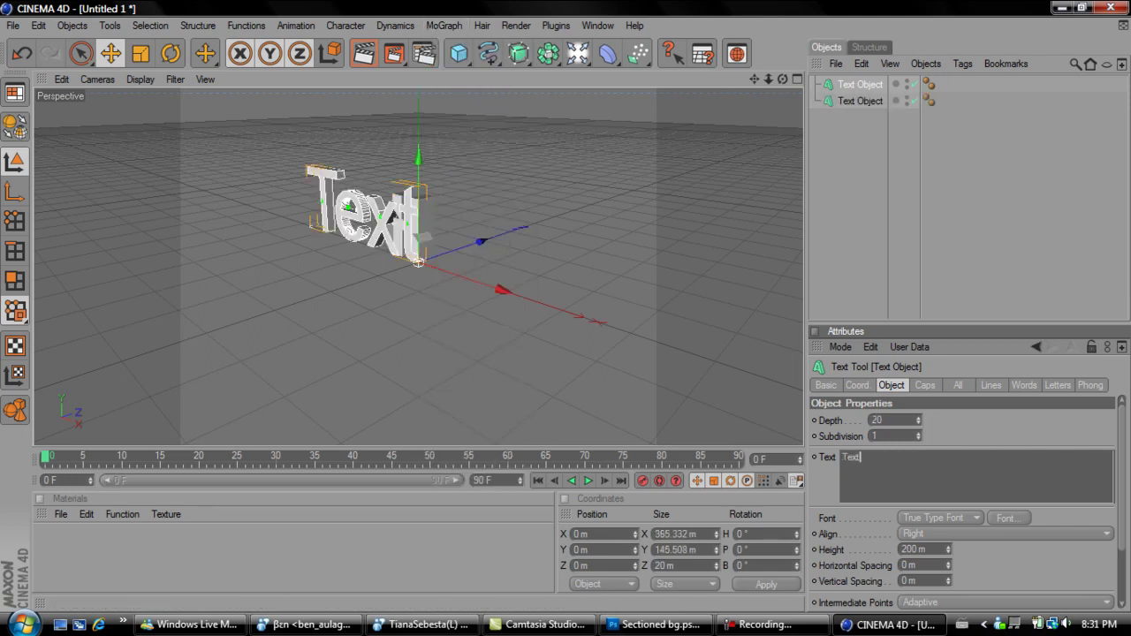
{"action": "left_click", "coordinate": [1009, 519]}
{"action": "type", "text": "ga"}
{"action": "key", "text": "Down"}
{"action": "key", "text": "Return"}
Move the "M" along the X axis to about 172 m and set its depth to 40
{"action": "left_click_drag", "start_coordinate": [502, 289], "coordinate": [591, 319]}
{"action": "left_click", "coordinate": [875, 420]}
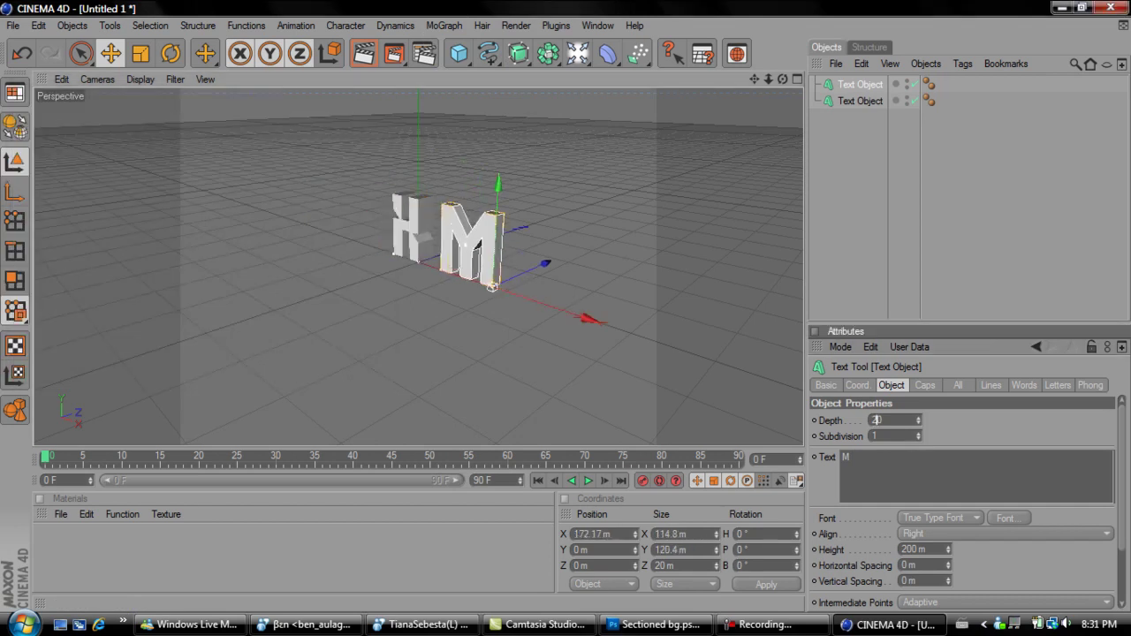
{"action": "type", "text": "40"}
{"action": "key", "text": "Return"}
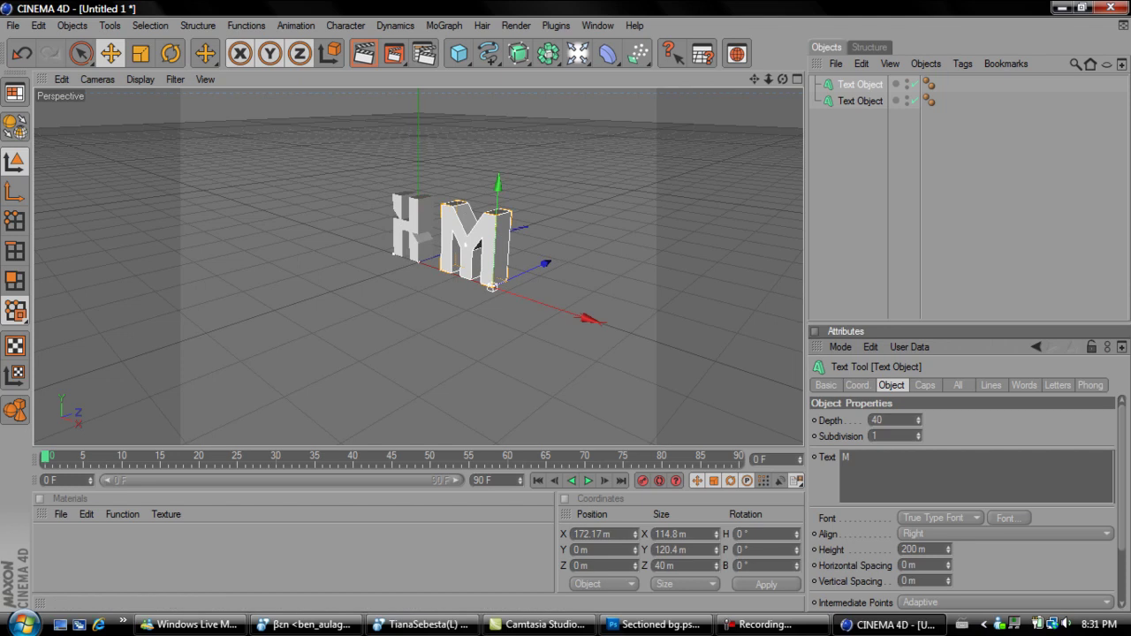
Add a text object reading "S" in the Gagarin font and move it along X to about 313 m
{"action": "left_click", "coordinate": [443, 25]}
{"action": "left_click", "coordinate": [465, 180]}
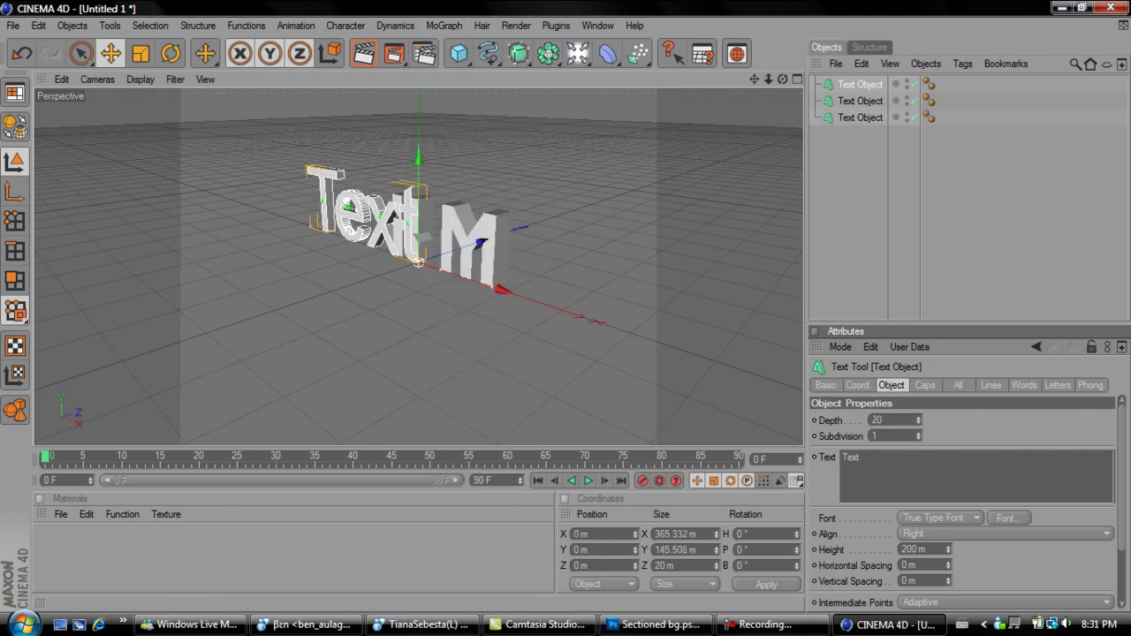
{"action": "left_click", "coordinate": [1009, 519]}
{"action": "type", "text": "ga"}
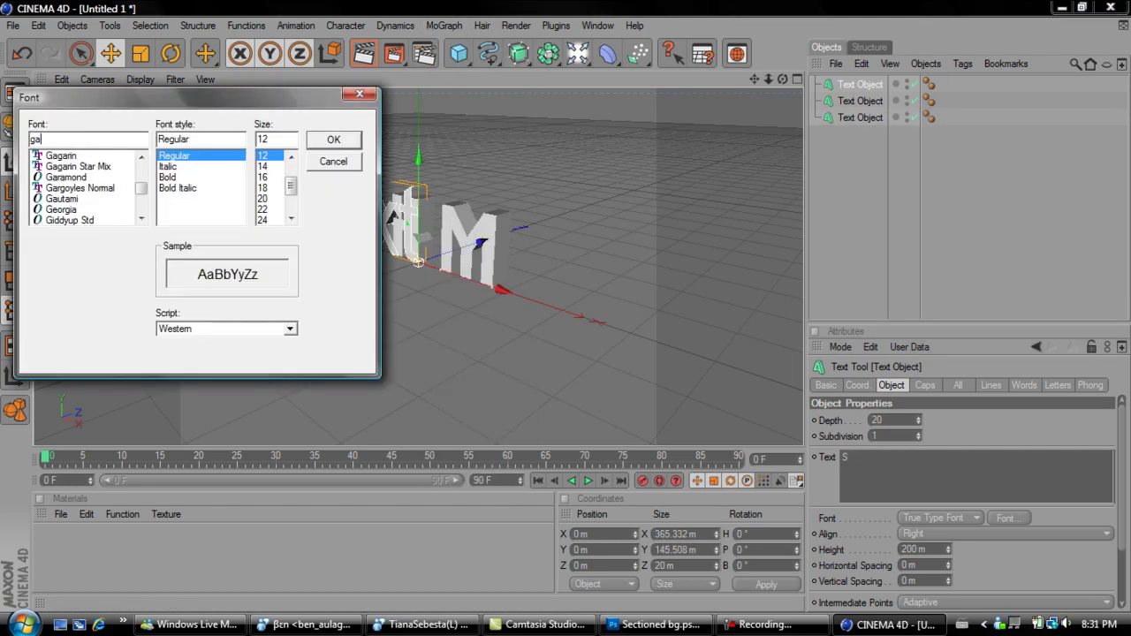
{"action": "double_click", "coordinate": [61, 155]}
{"action": "left_click_drag", "start_coordinate": [501, 290], "coordinate": [681, 350]}
Add a text object reading "B" in the Gagarin font and move it along X to about 415 m
{"action": "left_click", "coordinate": [443, 24]}
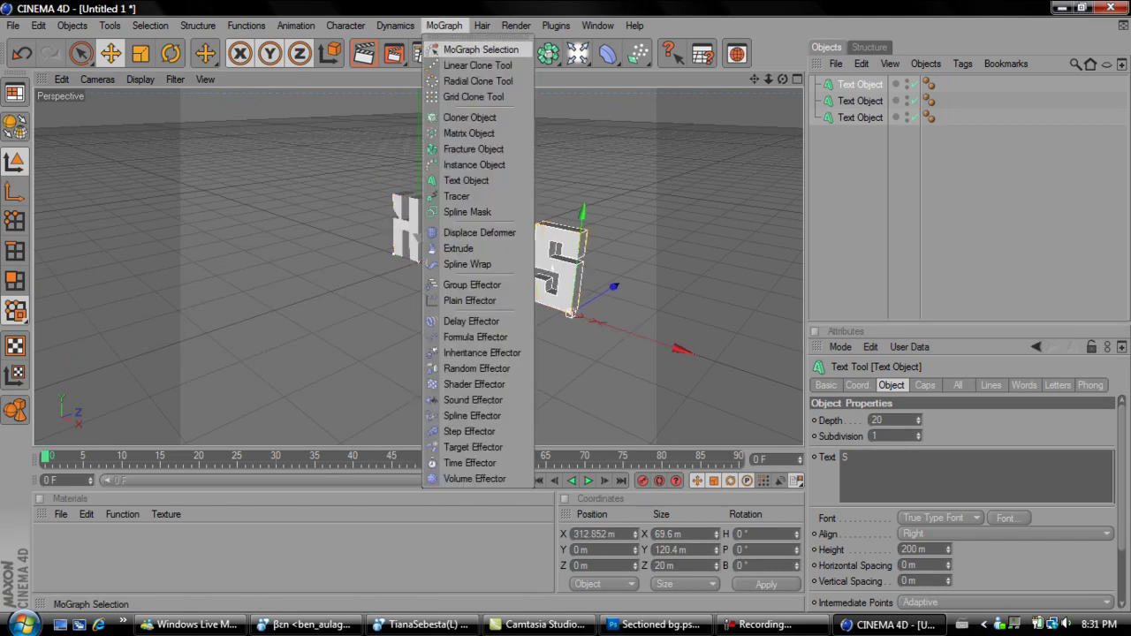
{"action": "left_click", "coordinate": [465, 180]}
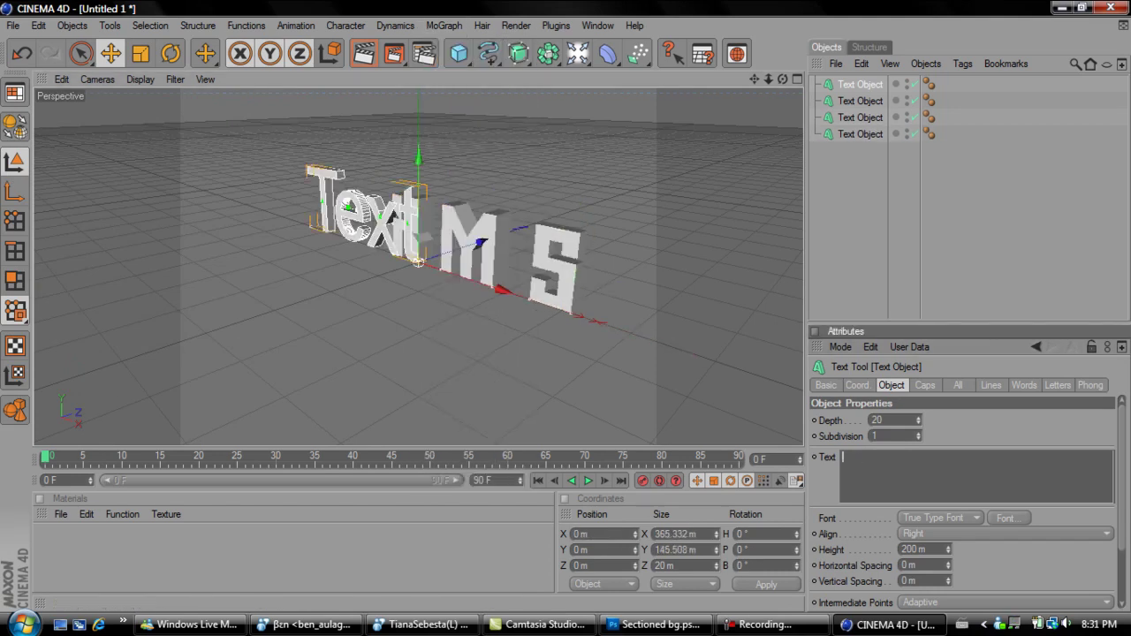
{"action": "left_click", "coordinate": [1008, 519]}
{"action": "type", "text": "g"}
{"action": "double_click", "coordinate": [61, 157]}
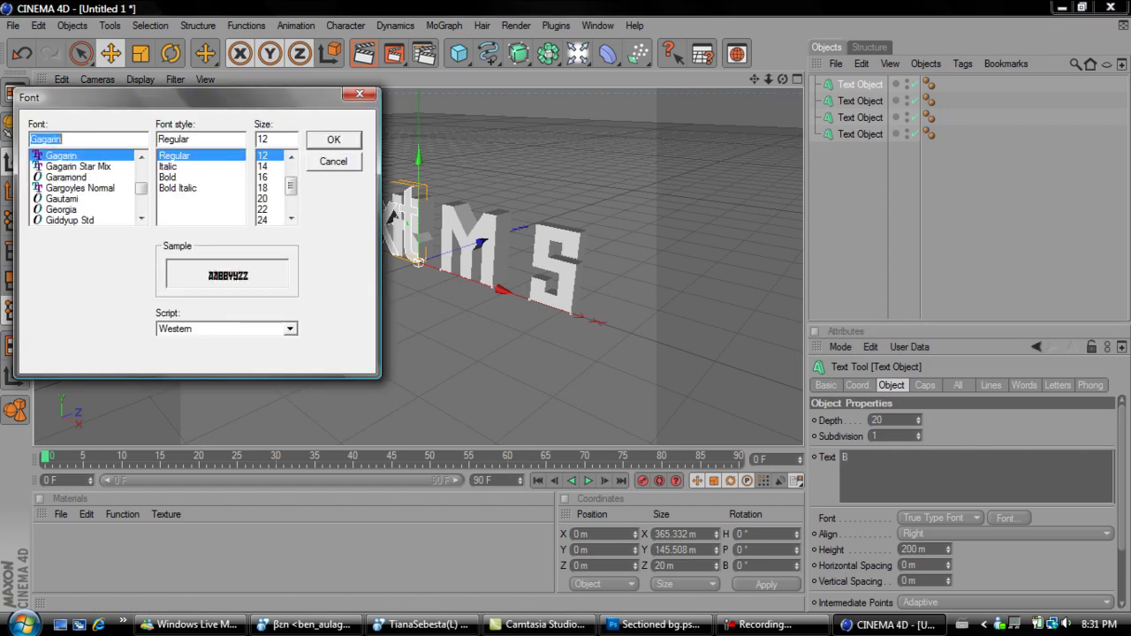
{"action": "left_click_drag", "start_coordinate": [501, 290], "coordinate": [767, 378]}
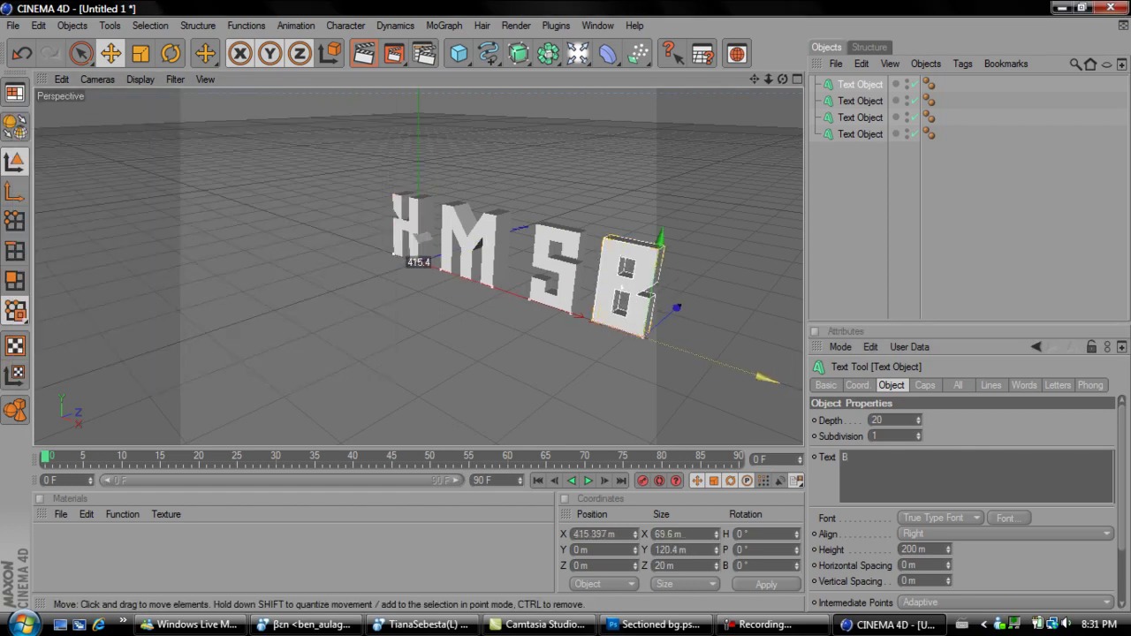
Set the depth of the "S" and "B" text objects to 40
{"action": "left_click", "coordinate": [859, 101]}
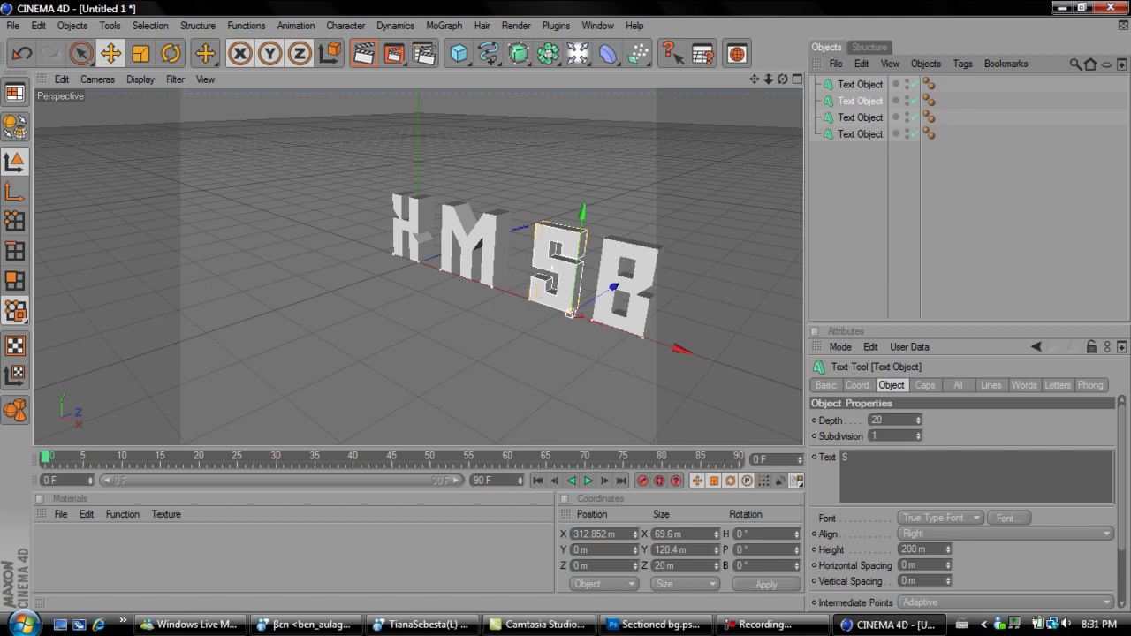
{"action": "left_click", "coordinate": [877, 420]}
{"action": "key", "text": "BackSpace"}
{"action": "type", "text": "4"}
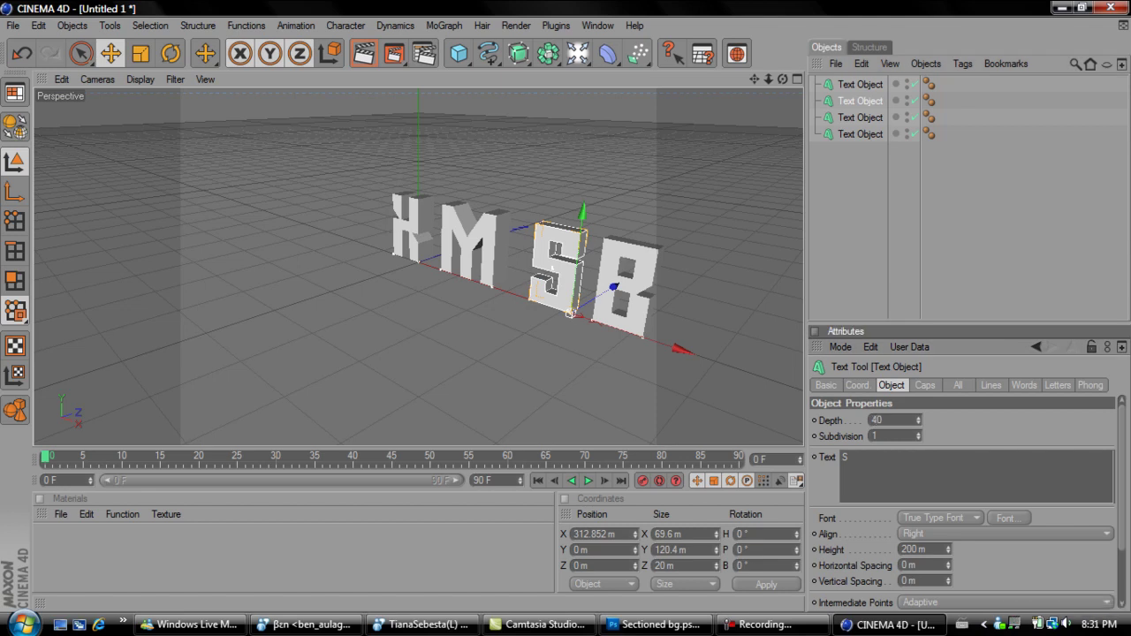
{"action": "left_click", "coordinate": [859, 85]}
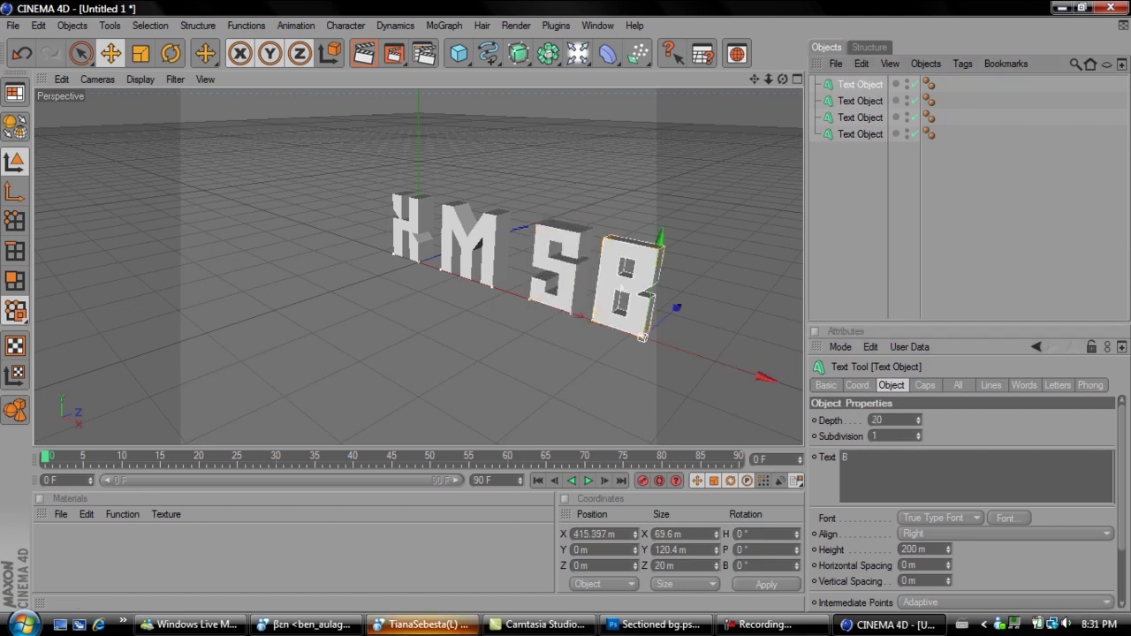
{"action": "double_click", "coordinate": [875, 419]}
{"action": "type", "text": "40"}
{"action": "key", "text": "Return"}
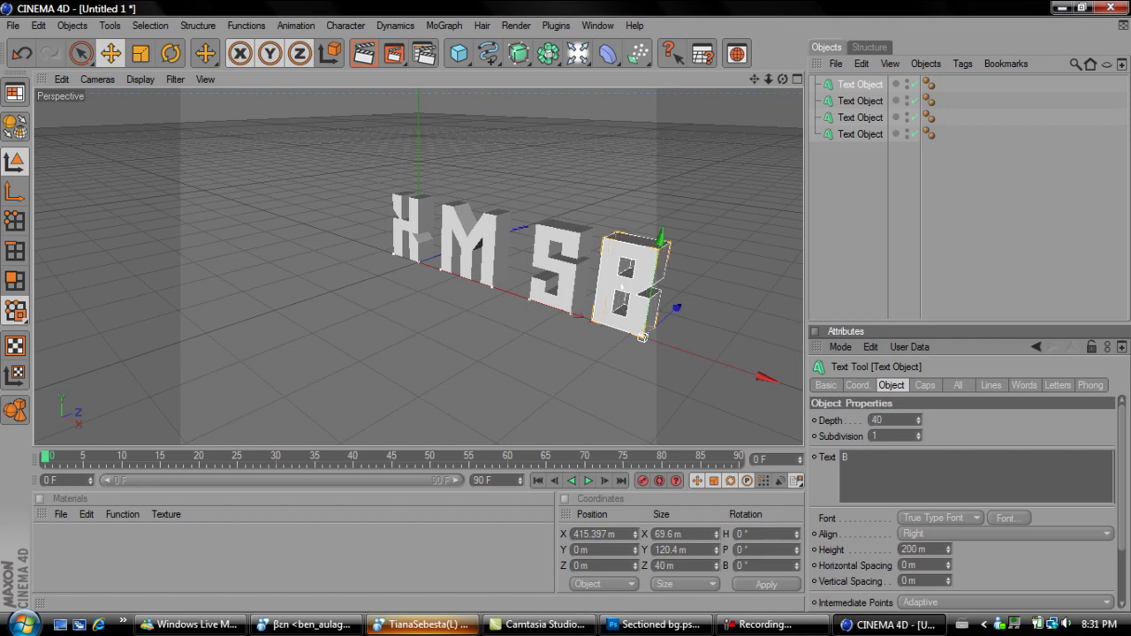
Create a material with a red color of R 211, G 0, B 0 and enable its reflection
{"action": "double_click", "coordinate": [159, 556]}
{"action": "double_click", "coordinate": [53, 542]}
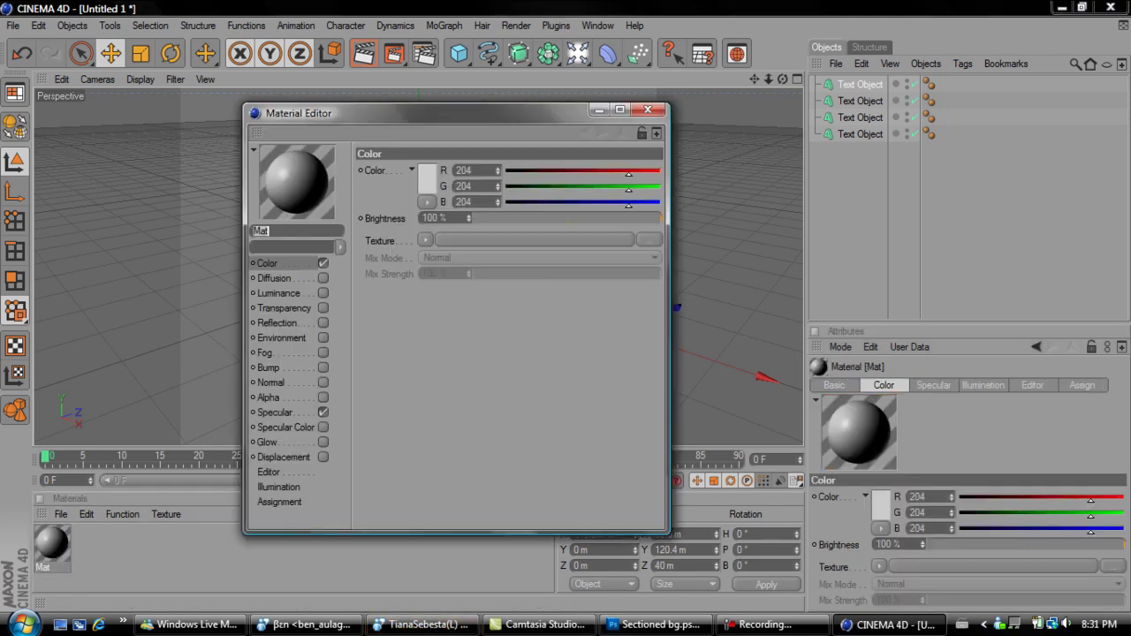
{"action": "left_click", "coordinate": [428, 179]}
{"action": "left_click_drag", "start_coordinate": [430, 151], "coordinate": [435, 156]}
{"action": "left_click", "coordinate": [396, 255]}
{"action": "left_click", "coordinate": [324, 323]}
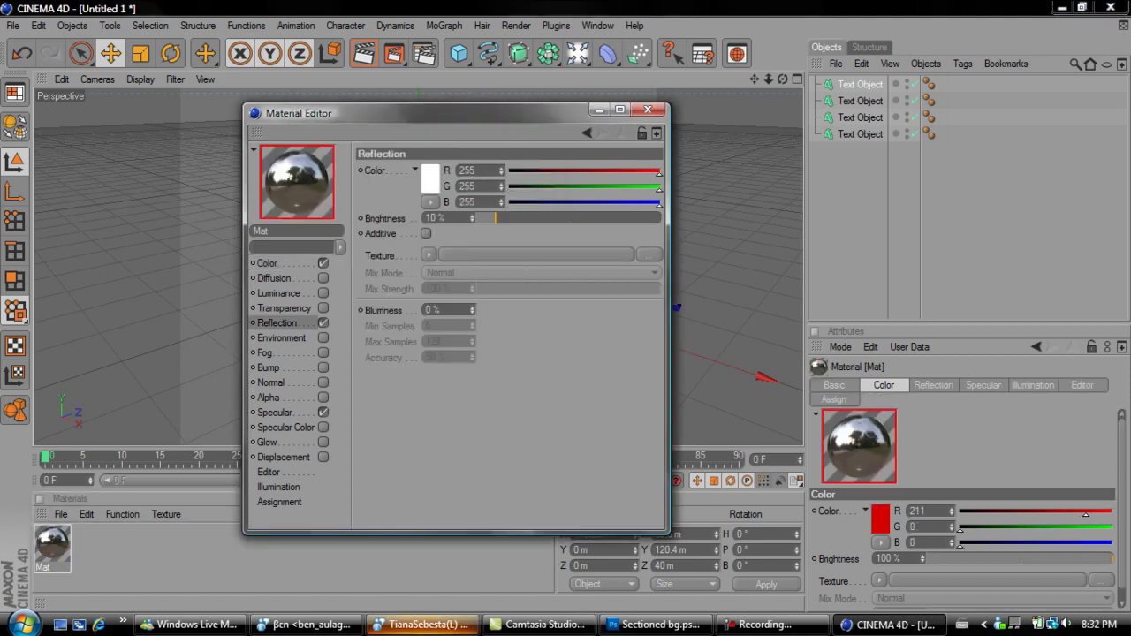
{"action": "left_click", "coordinate": [647, 110]}
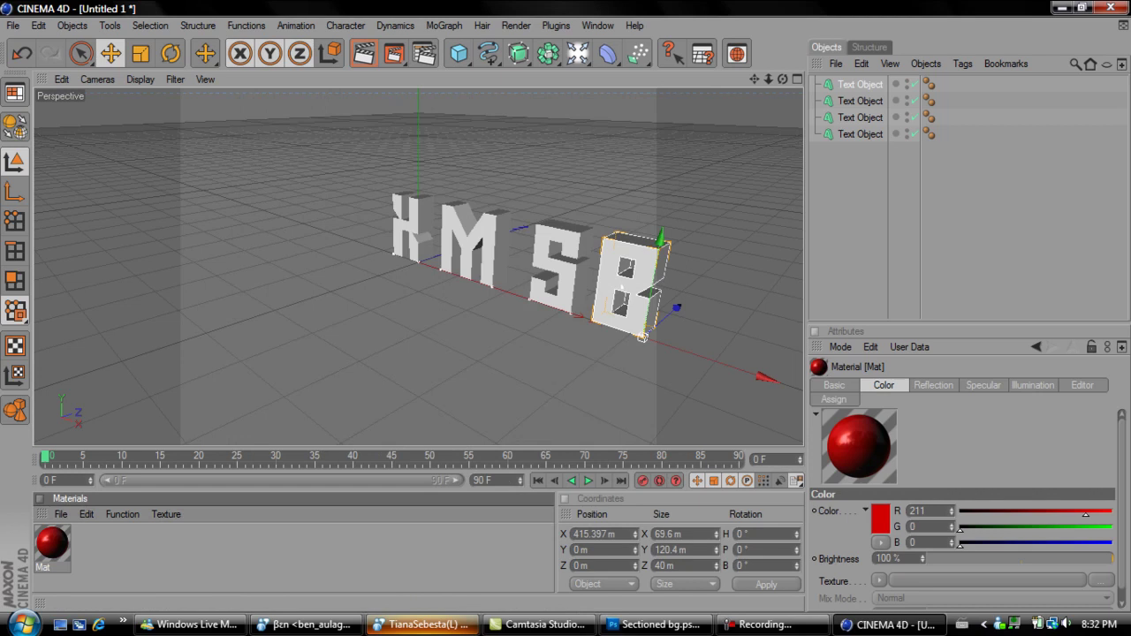
Apply the red material to all four letters
{"action": "left_click_drag", "start_coordinate": [52, 543], "coordinate": [408, 230]}
{"action": "left_click_drag", "start_coordinate": [52, 544], "coordinate": [470, 243]}
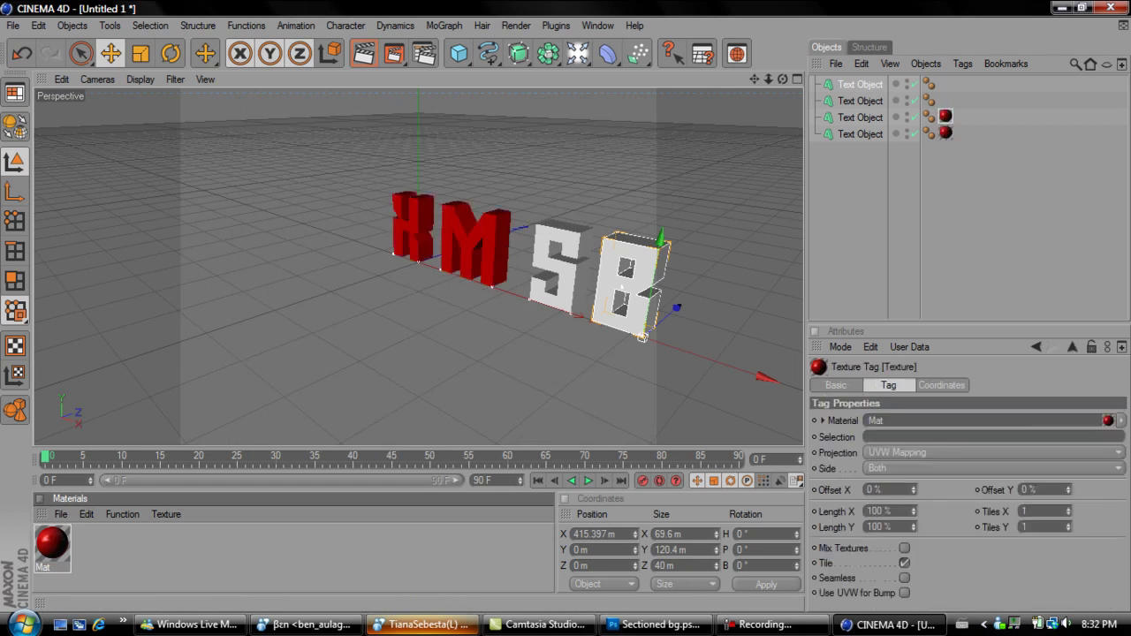
{"action": "left_click_drag", "start_coordinate": [52, 543], "coordinate": [558, 266]}
{"action": "left_click_drag", "start_coordinate": [623, 290], "coordinate": [622, 286]}
Add a Plane object and set both its width and height to 99999999
{"action": "left_click_drag", "start_coordinate": [459, 53], "coordinate": [601, 96]}
{"action": "left_click", "coordinate": [909, 419]}
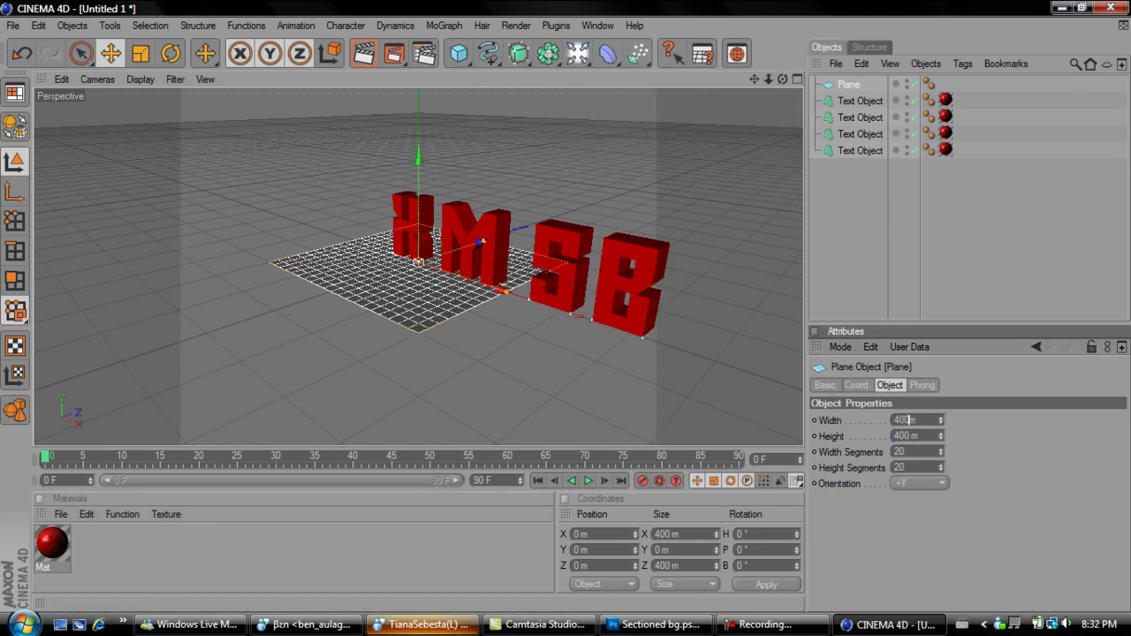
{"action": "type", "text": "99999999"}
{"action": "key", "text": "Tab"}
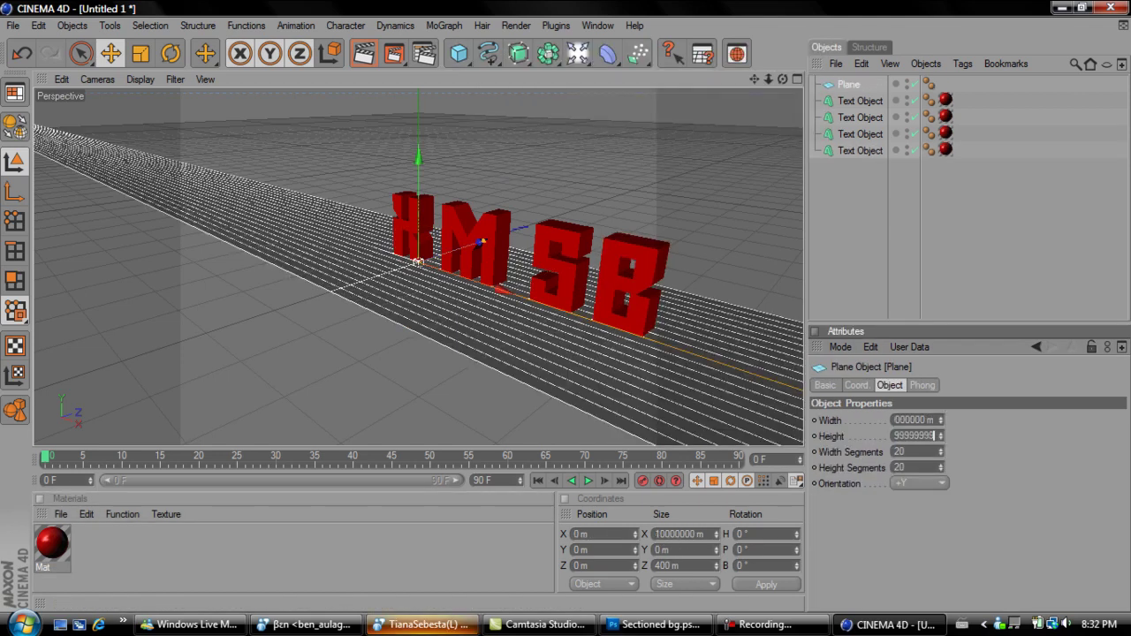
{"action": "type", "text": "99999999"}
{"action": "key", "text": "Return"}
Create a second material with white luminance enabled and apply it to the plane
{"action": "left_click_drag", "start_coordinate": [782, 80], "coordinate": [839, 80]}
{"action": "double_click", "coordinate": [265, 554]}
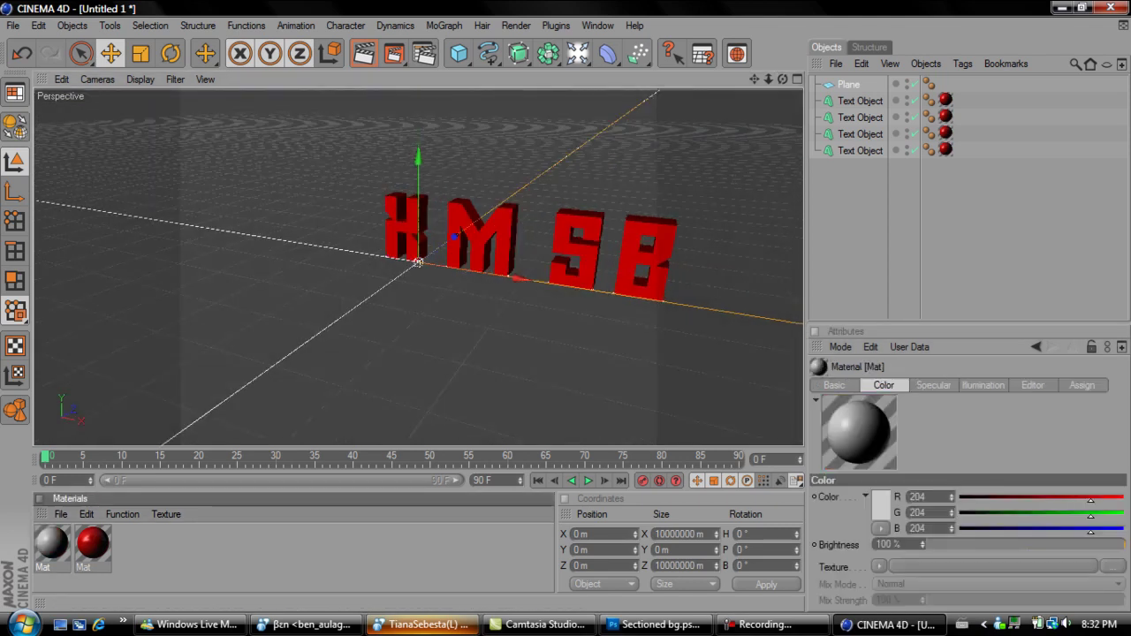
{"action": "double_click", "coordinate": [52, 543]}
{"action": "left_click", "coordinate": [323, 293]}
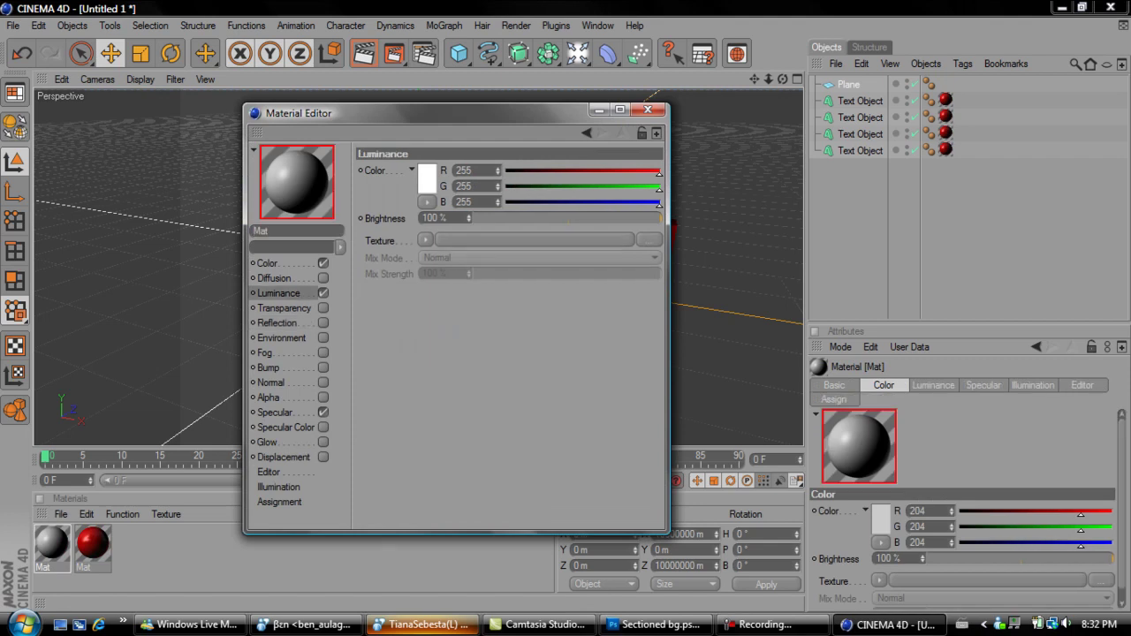
{"action": "left_click", "coordinate": [648, 109]}
{"action": "left_click_drag", "start_coordinate": [418, 263], "coordinate": [418, 262]}
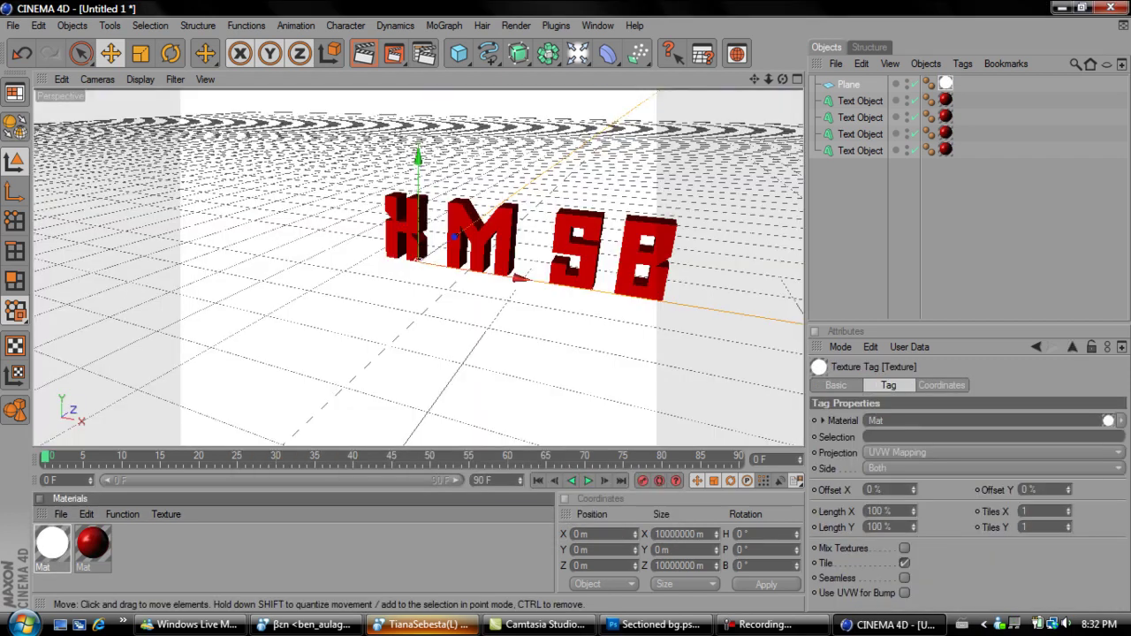
Raise the "x" along Y to about 10 m and rotate it slightly
{"action": "left_click", "coordinate": [412, 251]}
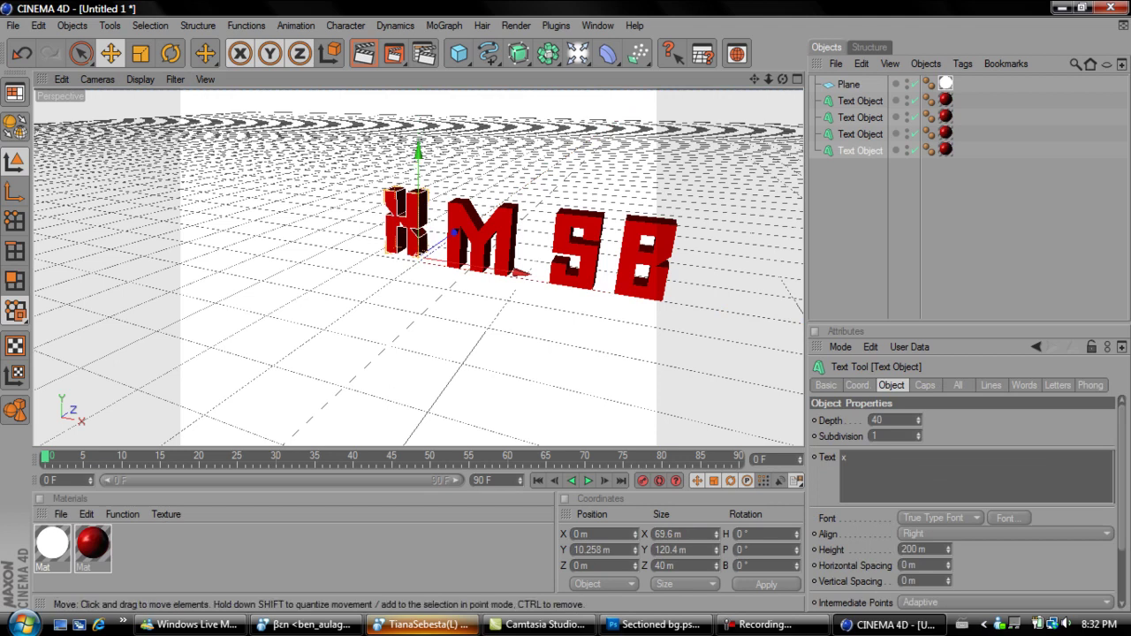
{"action": "left_click", "coordinate": [171, 54]}
{"action": "left_click_drag", "start_coordinate": [415, 265], "coordinate": [427, 247]}
Move the "M" closer to the "x" at about X 132 m and rotate it to about H -1°, P 10°, B 4°
{"action": "left_click", "coordinate": [483, 237]}
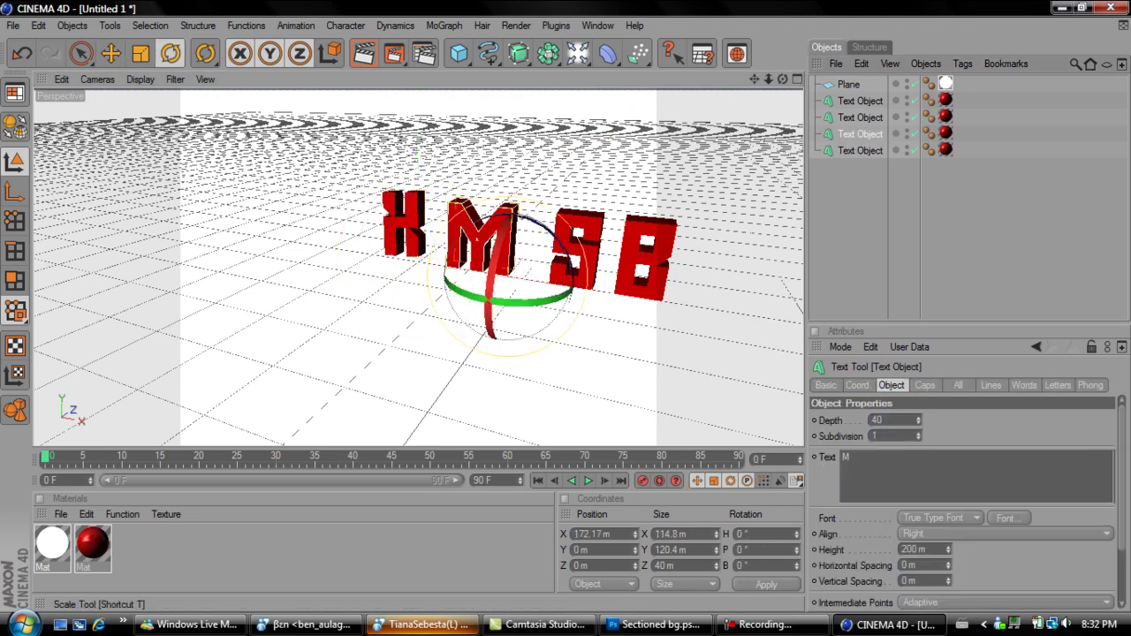
{"action": "key", "text": "e"}
{"action": "left_click_drag", "start_coordinate": [620, 293], "coordinate": [664, 286]}
{"action": "mouse_move", "coordinate": [492, 169]}
{"action": "left_mouse_down"}
{"action": "mouse_move", "coordinate": [491, 154]}
{"action": "mouse_move", "coordinate": [491, 169]}
{"action": "left_mouse_up"}
{"action": "left_click", "coordinate": [171, 53]}
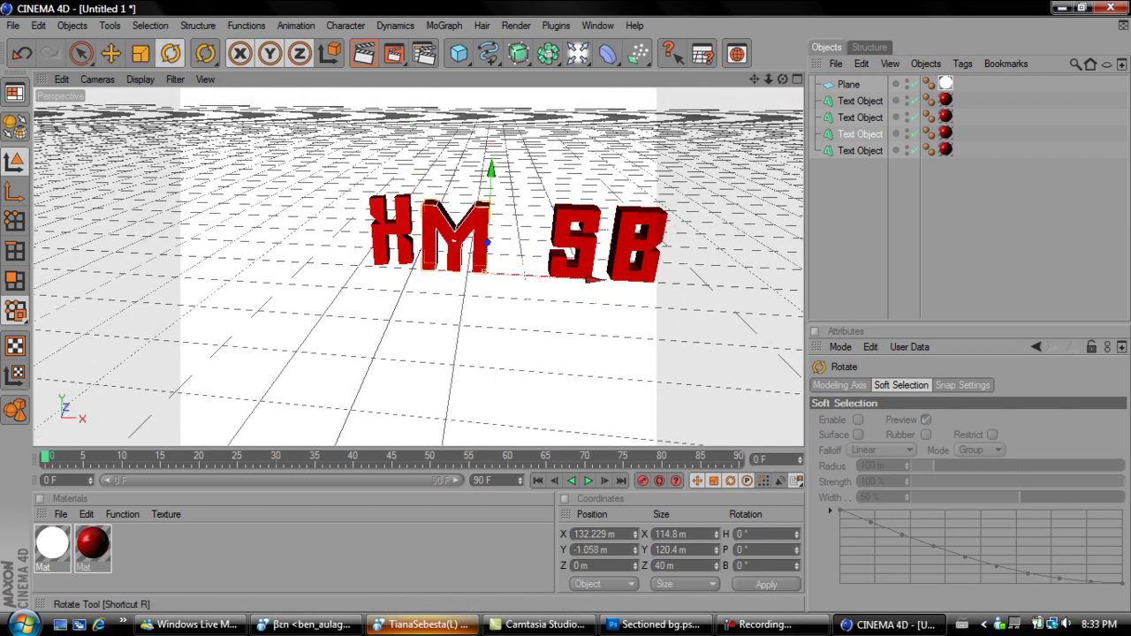
{"action": "left_click_drag", "start_coordinate": [512, 273], "coordinate": [510, 290]}
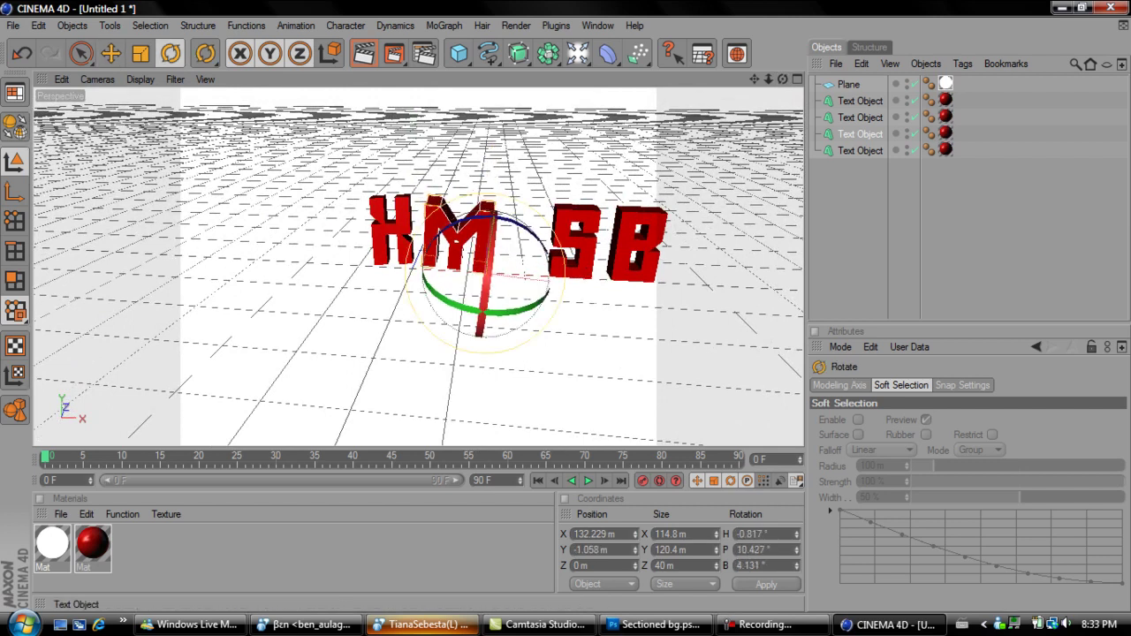
Rotate the "S" to about H -6°, P -9°, B -3° and move it beside the "M" at about X 249 m
{"action": "left_click", "coordinate": [860, 118]}
{"action": "left_click_drag", "start_coordinate": [571, 255], "coordinate": [568, 243]}
{"action": "key", "text": "e"}
{"action": "left_click_drag", "start_coordinate": [707, 283], "coordinate": [664, 282]}
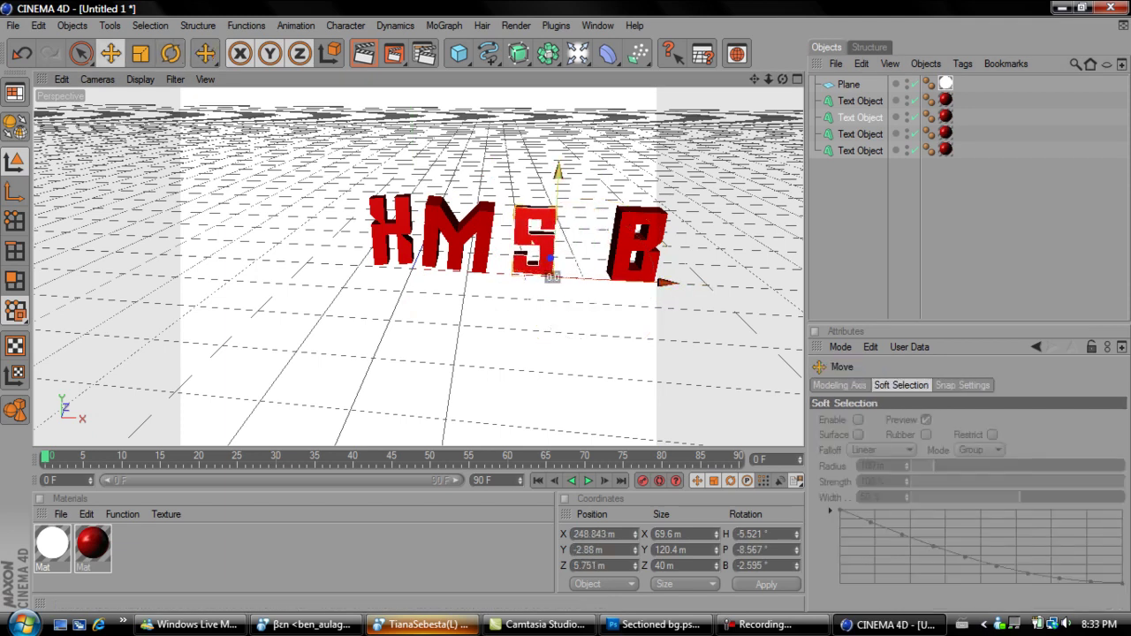
{"action": "left_click_drag", "start_coordinate": [558, 172], "coordinate": [559, 169]}
Rotate the "B" to about H 6°, P -4°, B 6°, move it to about X 334 m, and preview the render
{"action": "left_click", "coordinate": [860, 101]}
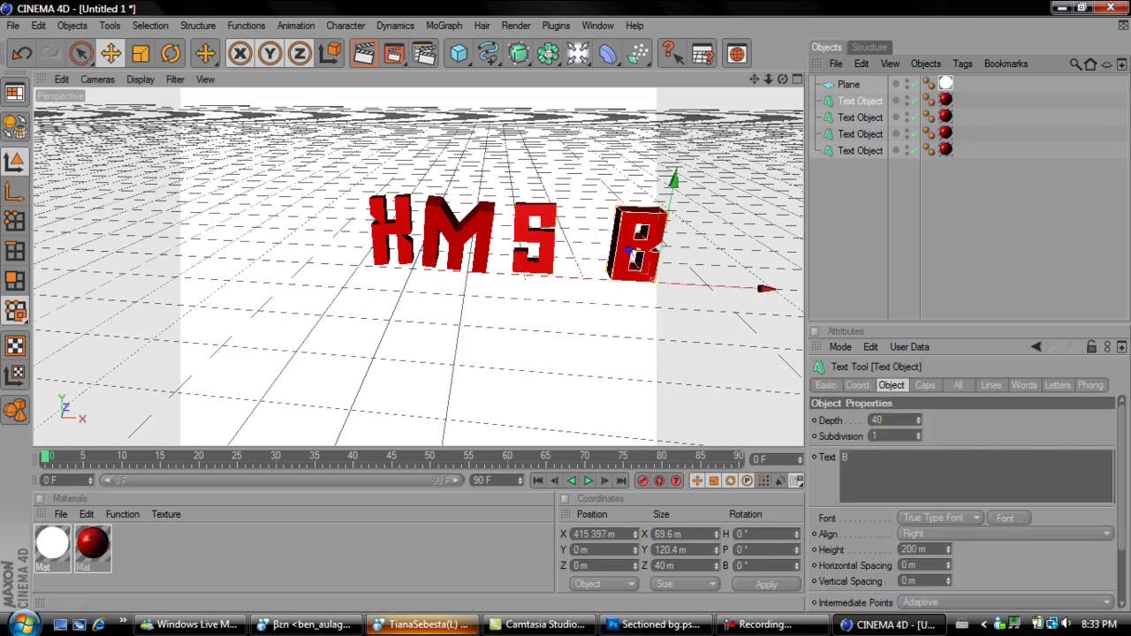
{"action": "key", "text": "r"}
{"action": "left_click_drag", "start_coordinate": [654, 251], "coordinate": [661, 246]}
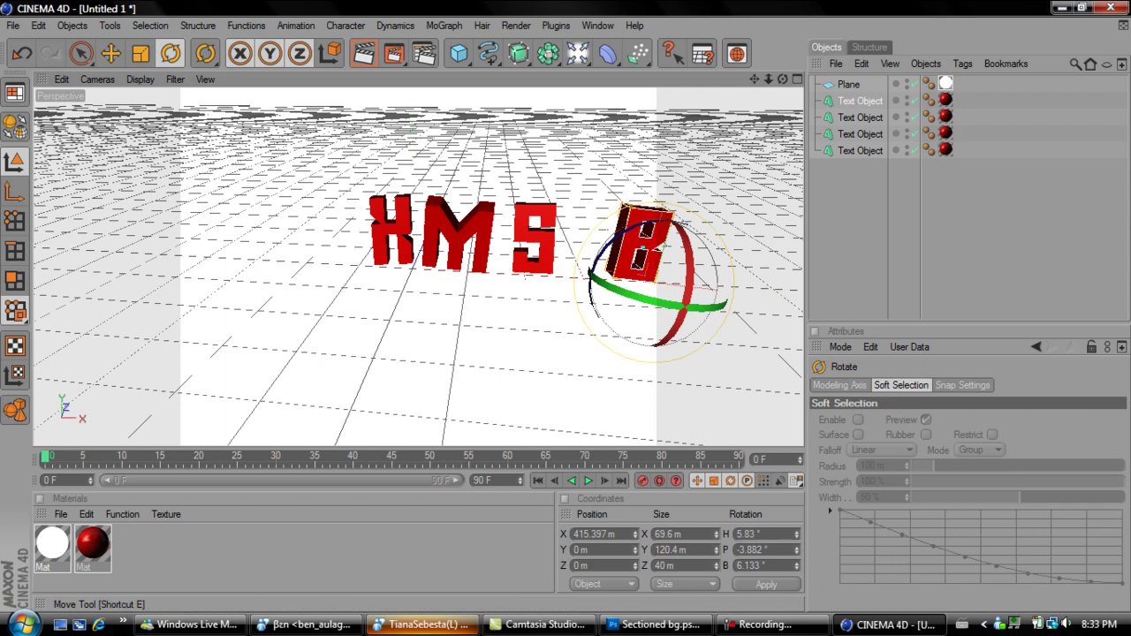
{"action": "key", "text": "e"}
{"action": "left_click_drag", "start_coordinate": [751, 292], "coordinate": [707, 288]}
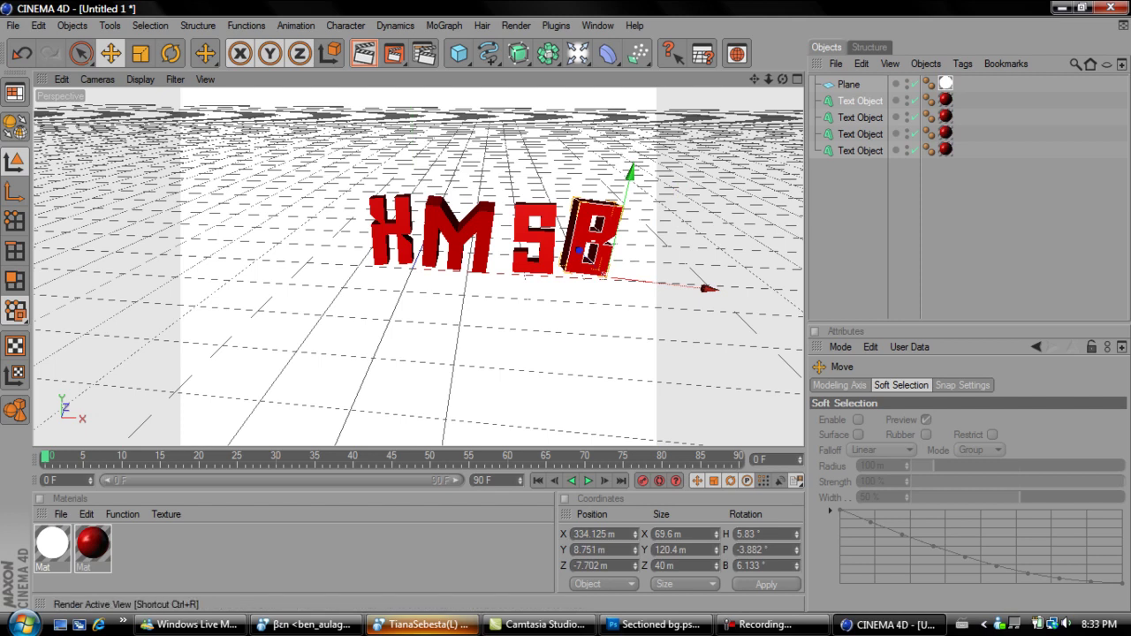
{"action": "left_click", "coordinate": [363, 54]}
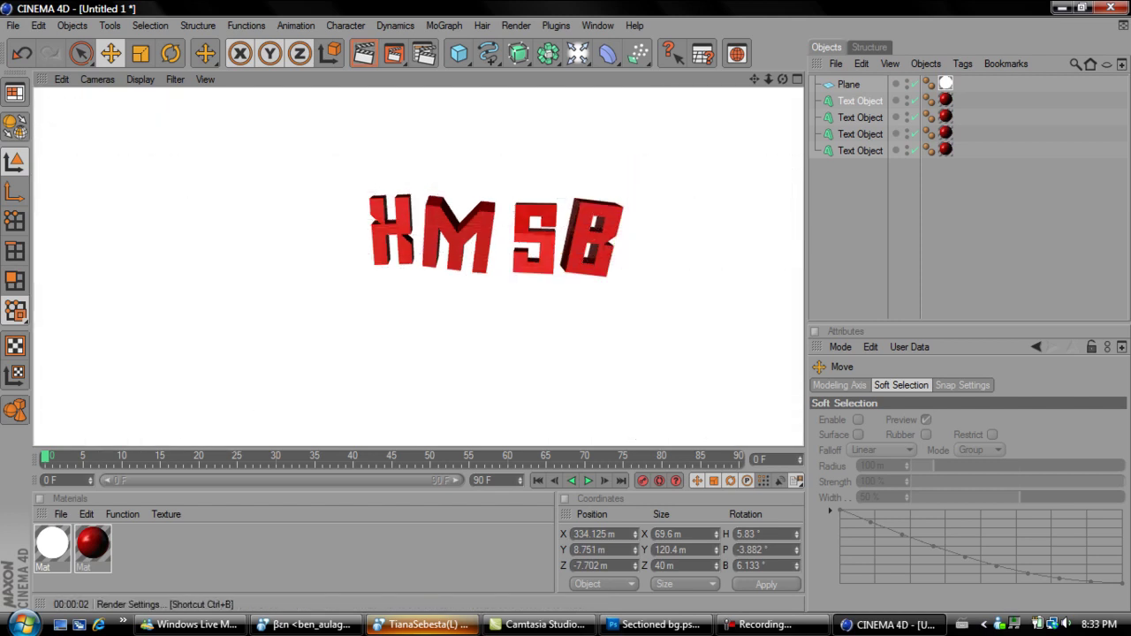
Add an omni light in front of the letters at about X 166 m, Z -302 m and render the view
{"action": "left_click", "coordinate": [578, 54]}
{"action": "left_click_drag", "start_coordinate": [431, 224], "coordinate": [392, 313]}
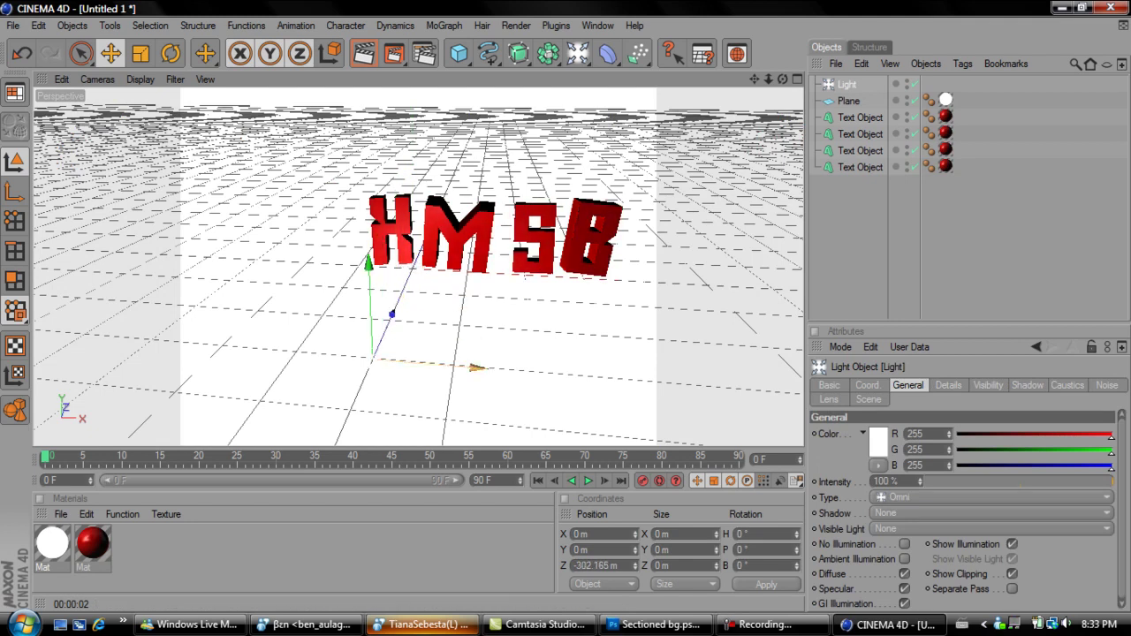
{"action": "left_click_drag", "start_coordinate": [480, 368], "coordinate": [618, 380]}
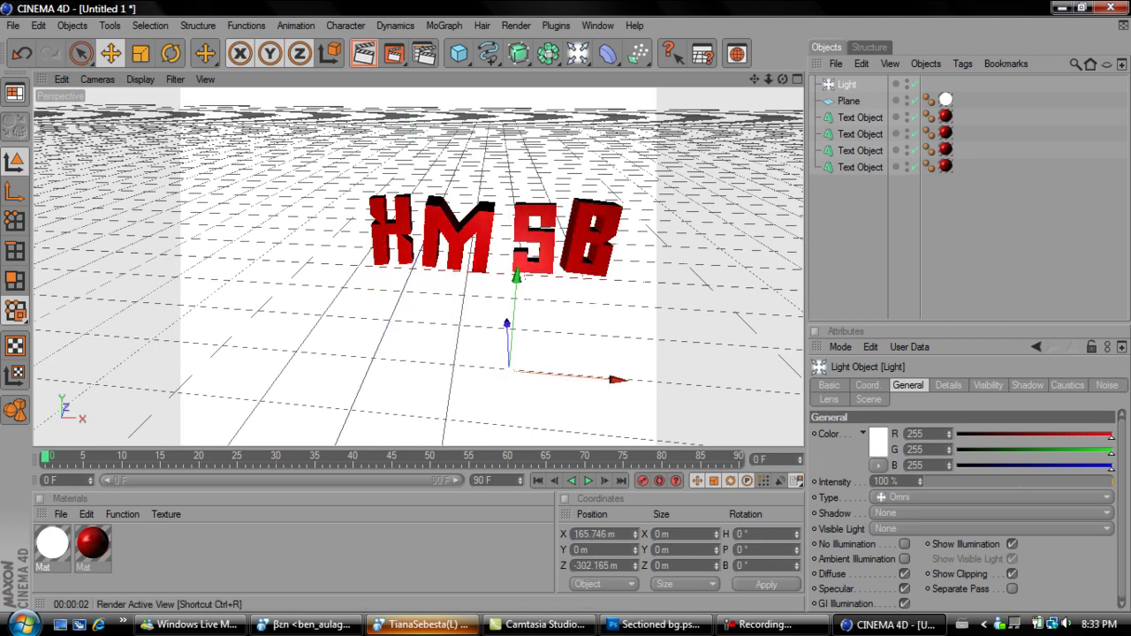
{"action": "left_click", "coordinate": [363, 54]}
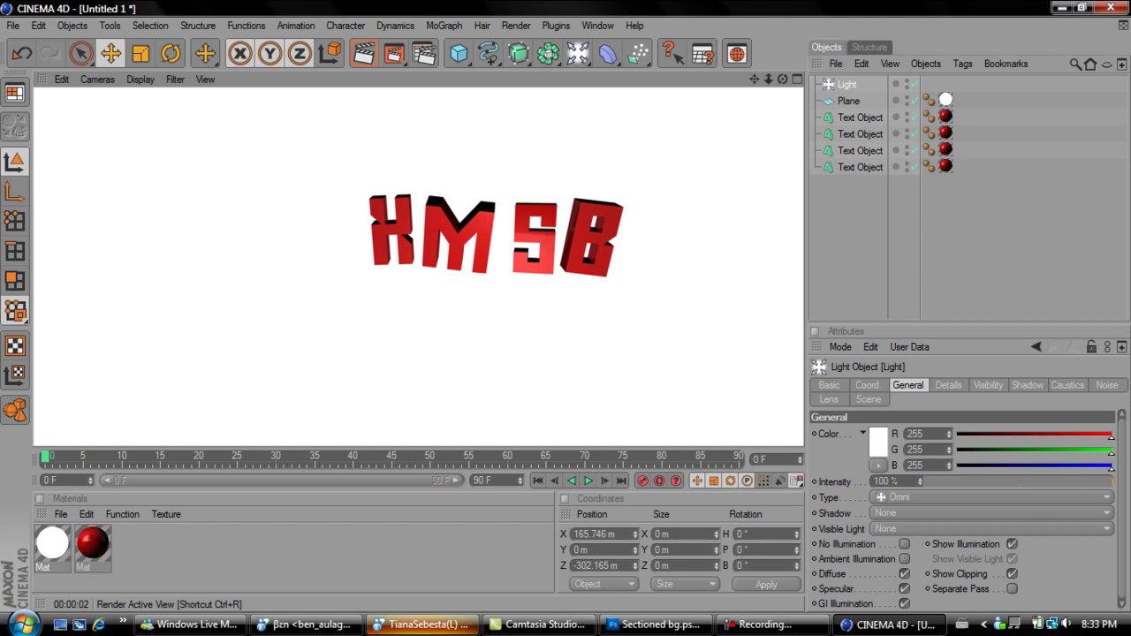
Set the render output size to 1280 x 720 pixels and the save format to JPEG
{"action": "left_click", "coordinate": [424, 54]}
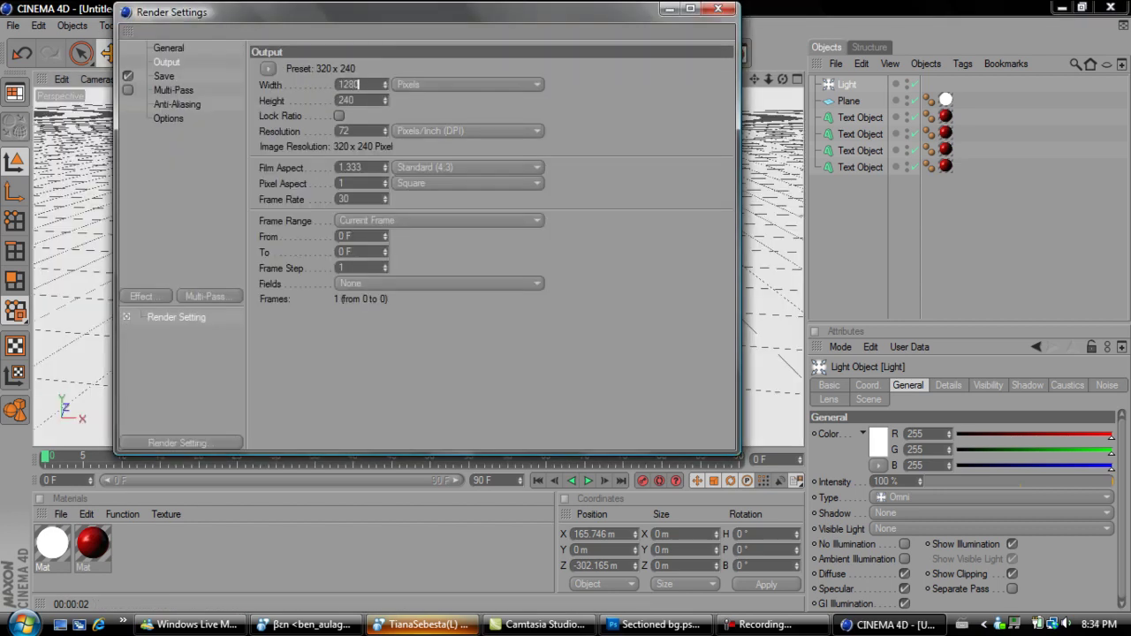
{"action": "key", "text": "Tab"}
{"action": "key", "text": "BackSpace"}
{"action": "left_click", "coordinate": [165, 75]}
{"action": "left_click", "coordinate": [405, 114]}
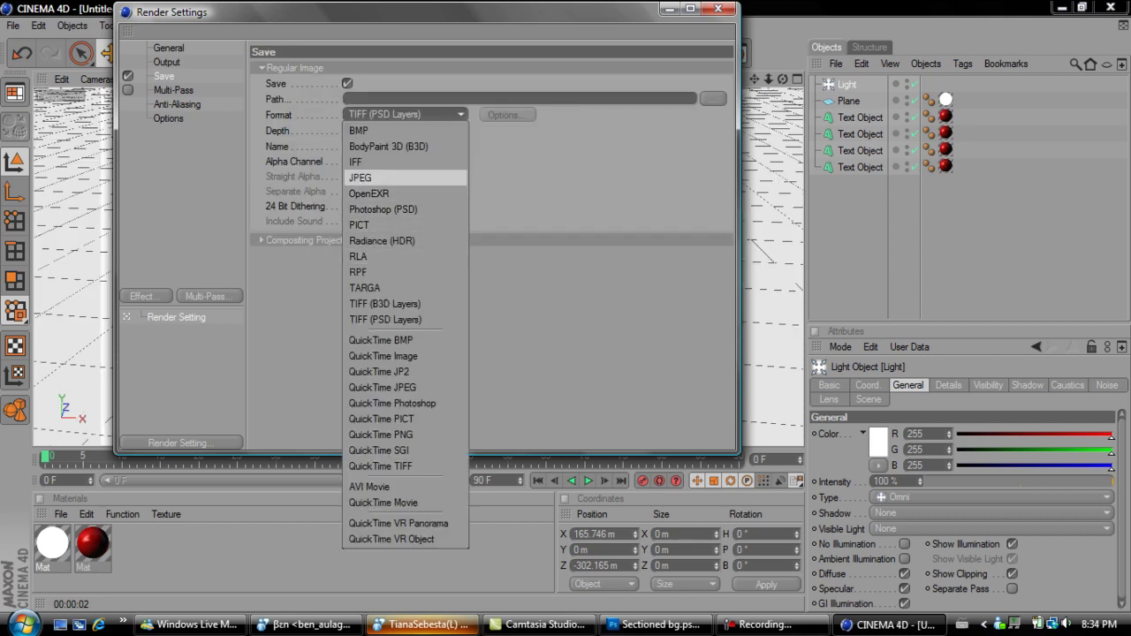
{"action": "left_click", "coordinate": [371, 178]}
Set the render's save path to a file named "xMSB 4" in the Desktop folder GFX\3D text
{"action": "left_click", "coordinate": [713, 99]}
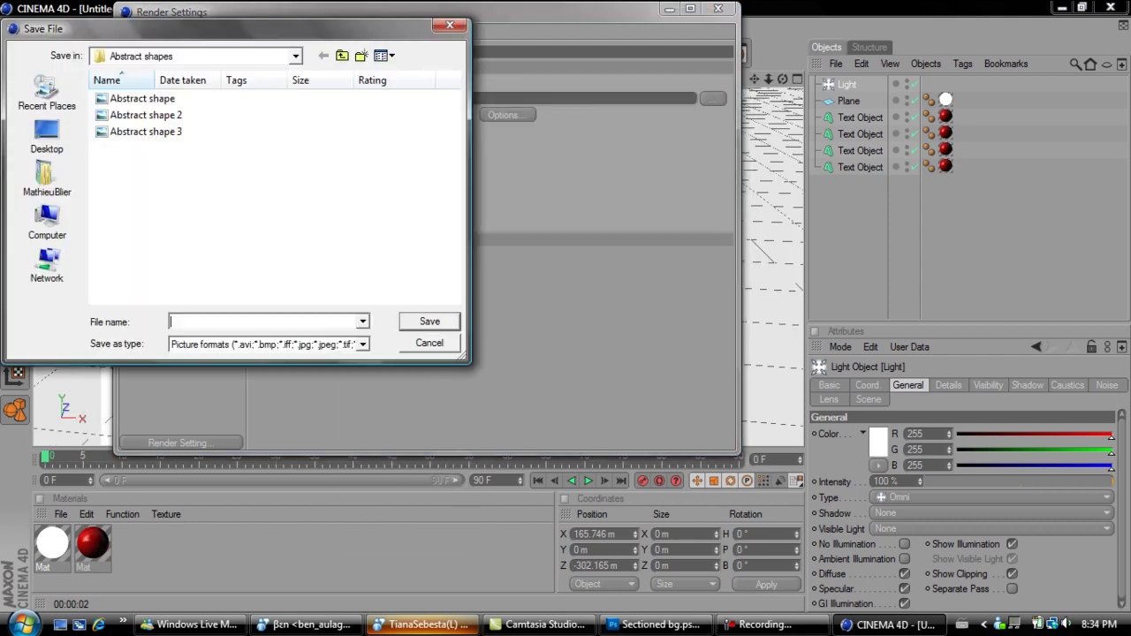
{"action": "left_click", "coordinate": [47, 181]}
{"action": "left_click", "coordinate": [47, 137]}
{"action": "type", "text": "g"}
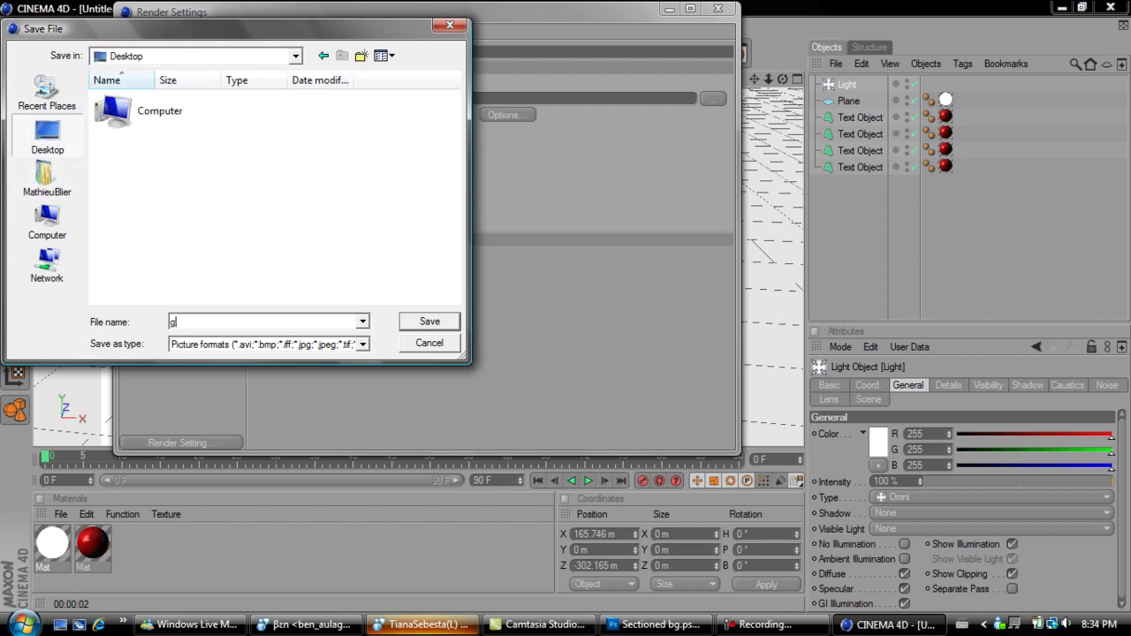
{"action": "key", "text": "Down"}
{"action": "key", "text": "Return"}
{"action": "double_click", "coordinate": [120, 120]}
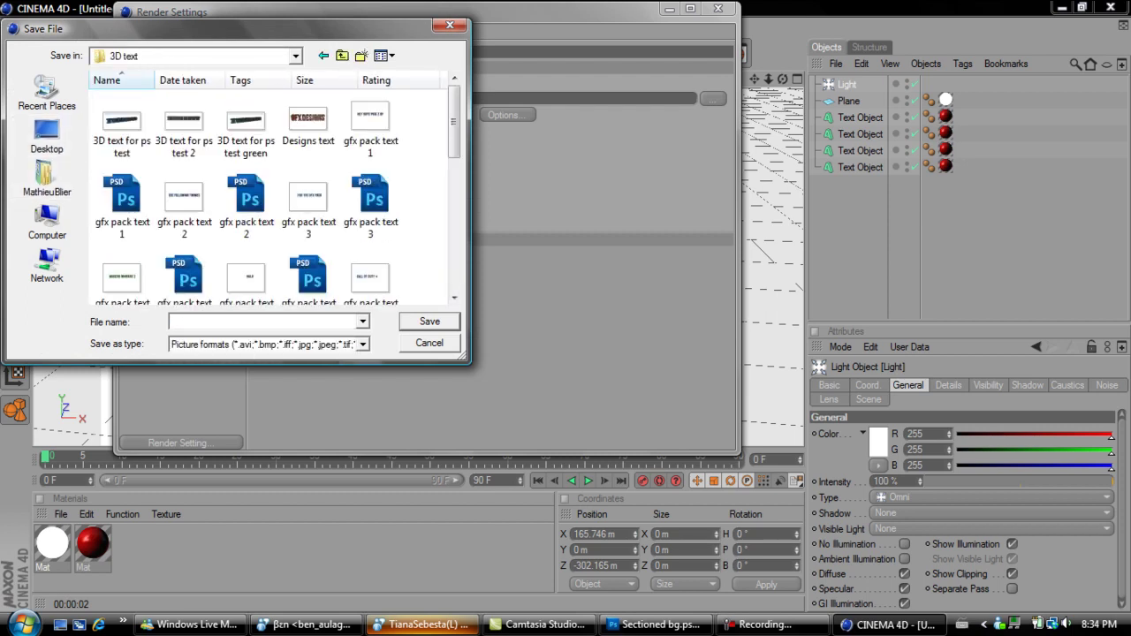
{"action": "type", "text": "xMS"}
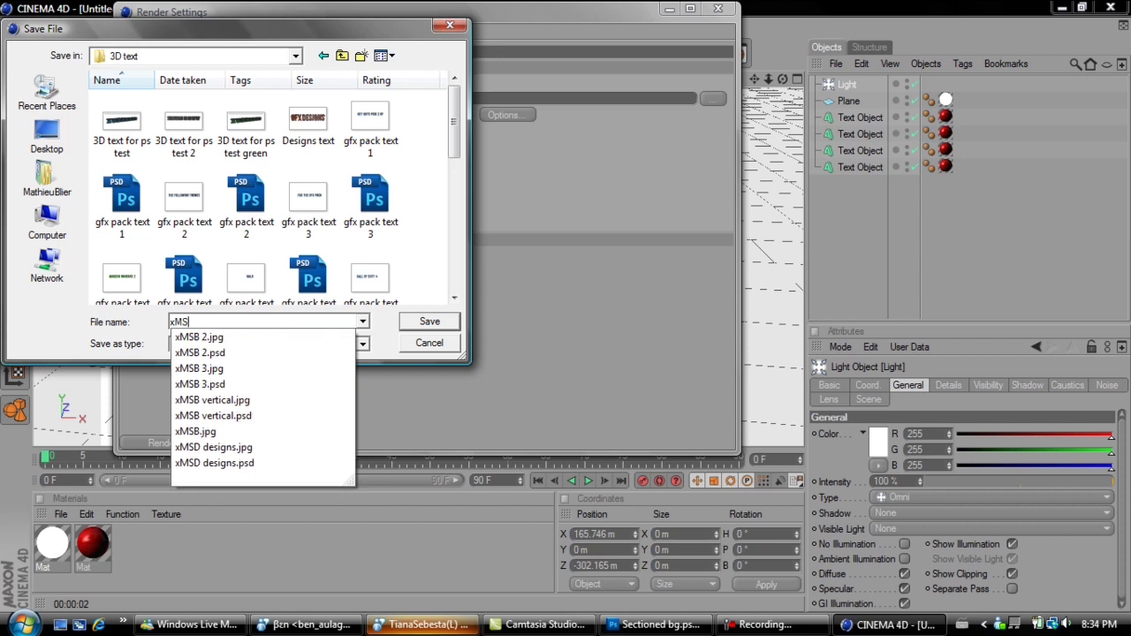
{"action": "type", "text": "B 4"}
{"action": "key", "text": "Return"}
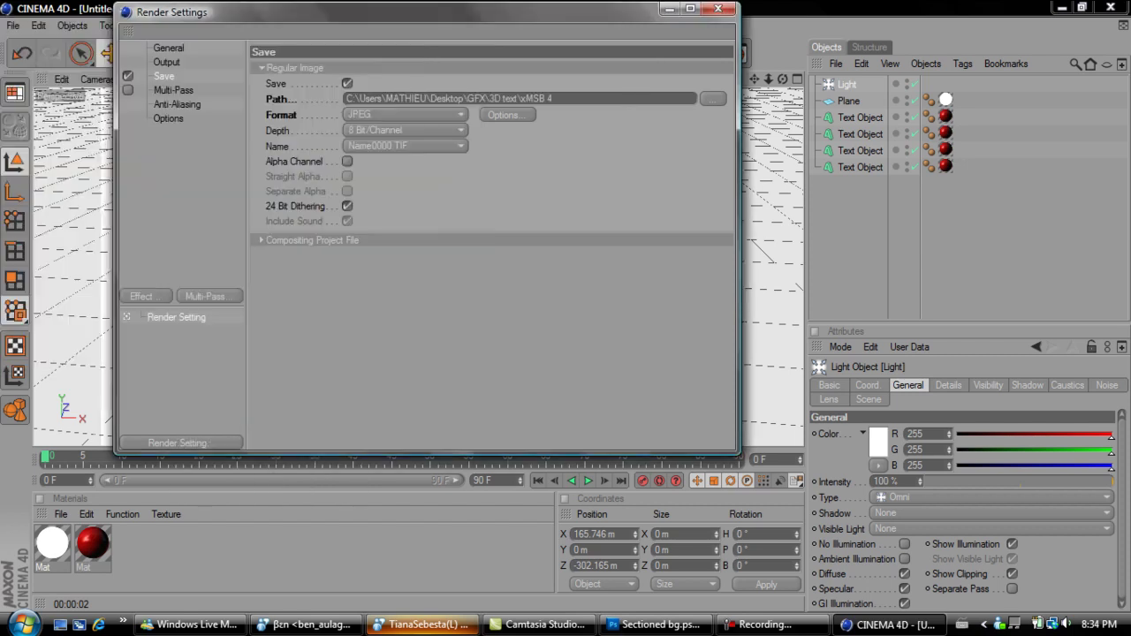
{"action": "left_click", "coordinate": [717, 8]}
{"action": "left_click", "coordinate": [393, 53]}
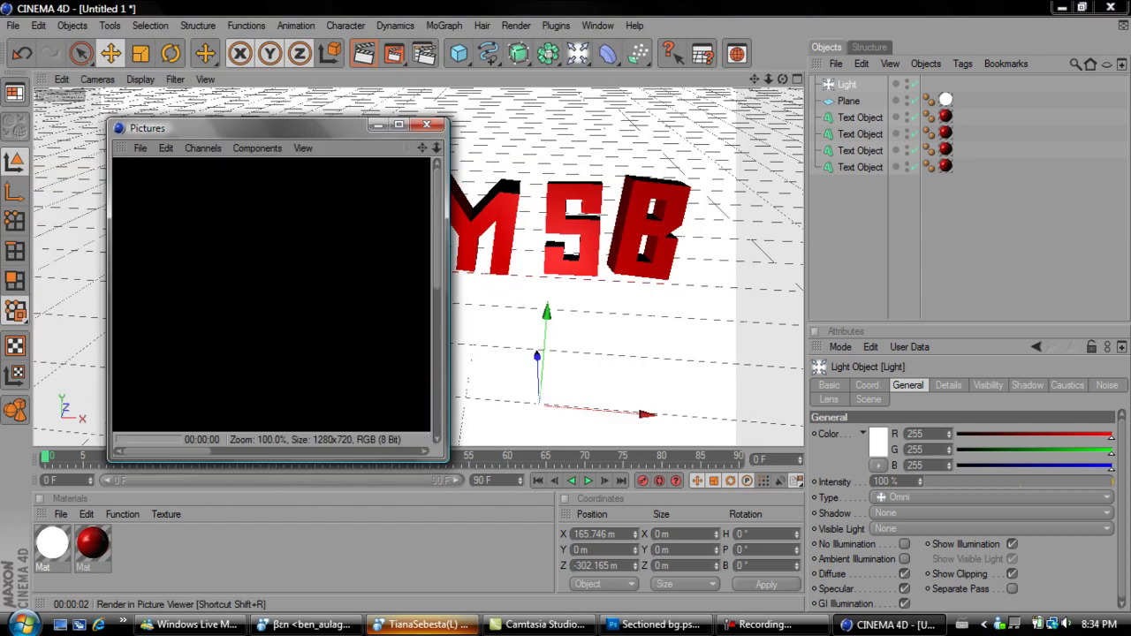
{"action": "left_click", "coordinate": [427, 124]}
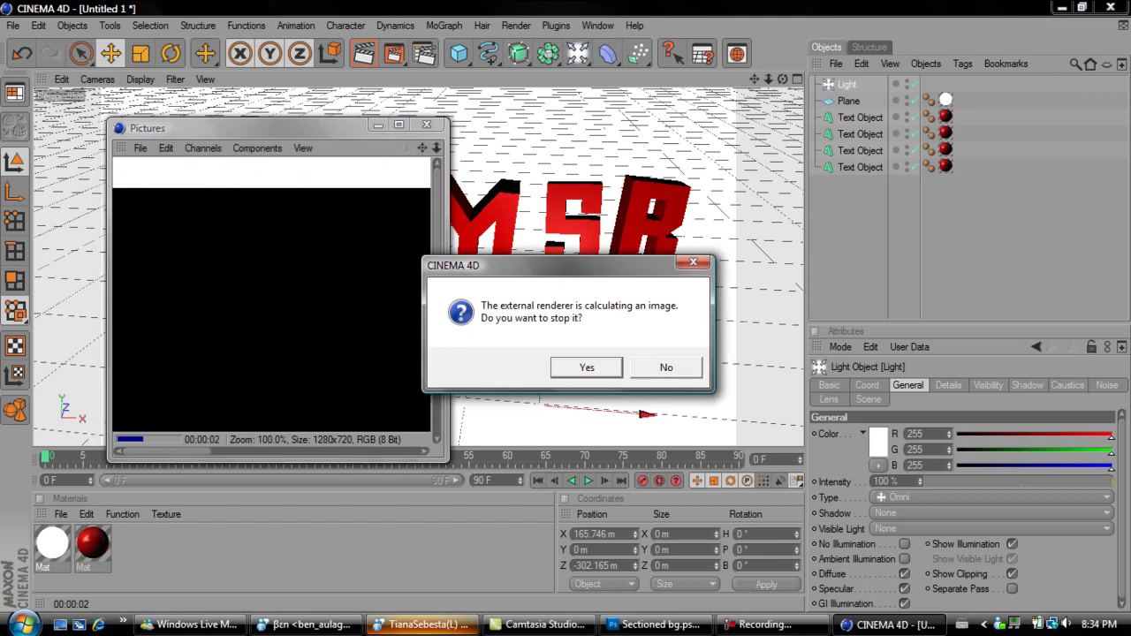
{"action": "key", "text": "Return"}
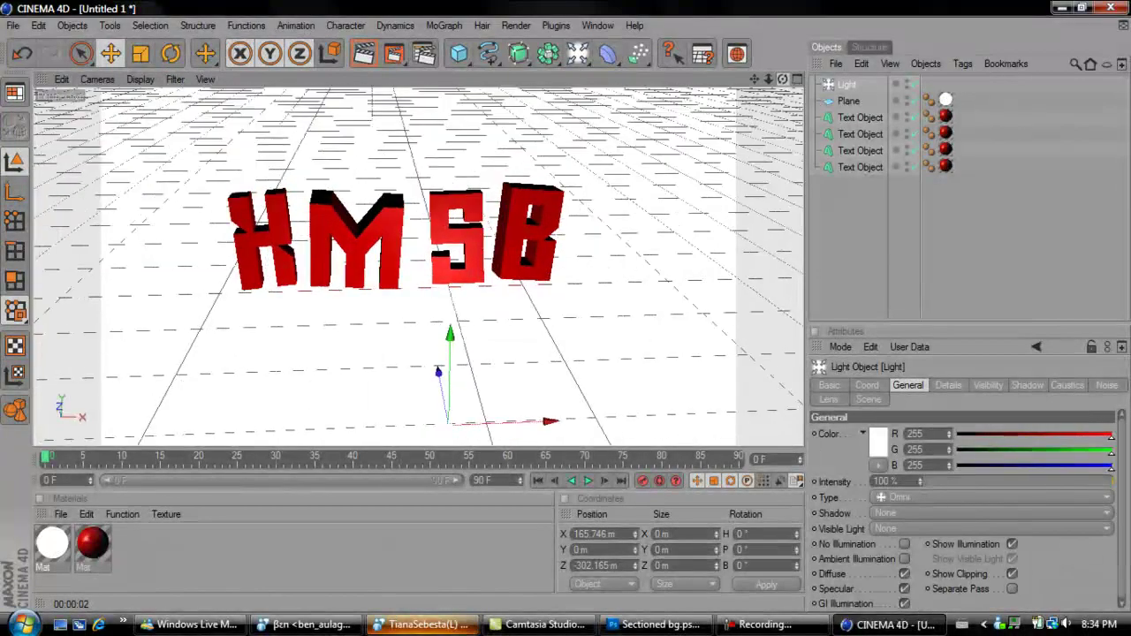
Frame the four letters larger and centred in the perspective view, render them to the Picture Viewer at 1280x720, and close the finished render
{"action": "left_click_drag", "start_coordinate": [768, 79], "coordinate": [830, 79]}
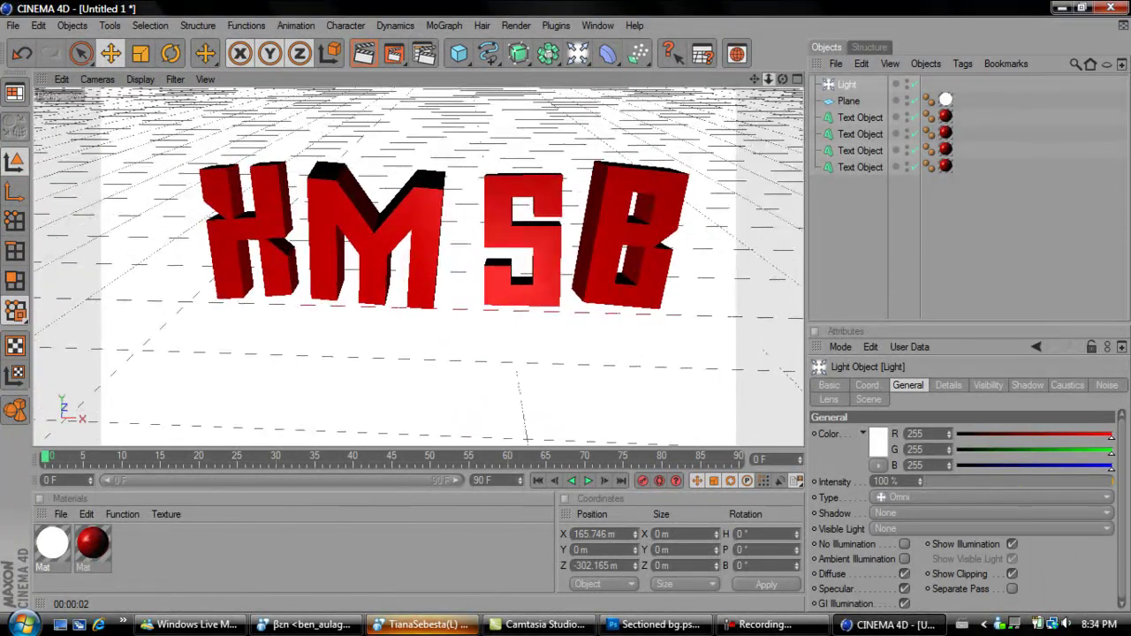
{"action": "left_click_drag", "start_coordinate": [754, 79], "coordinate": [786, 80]}
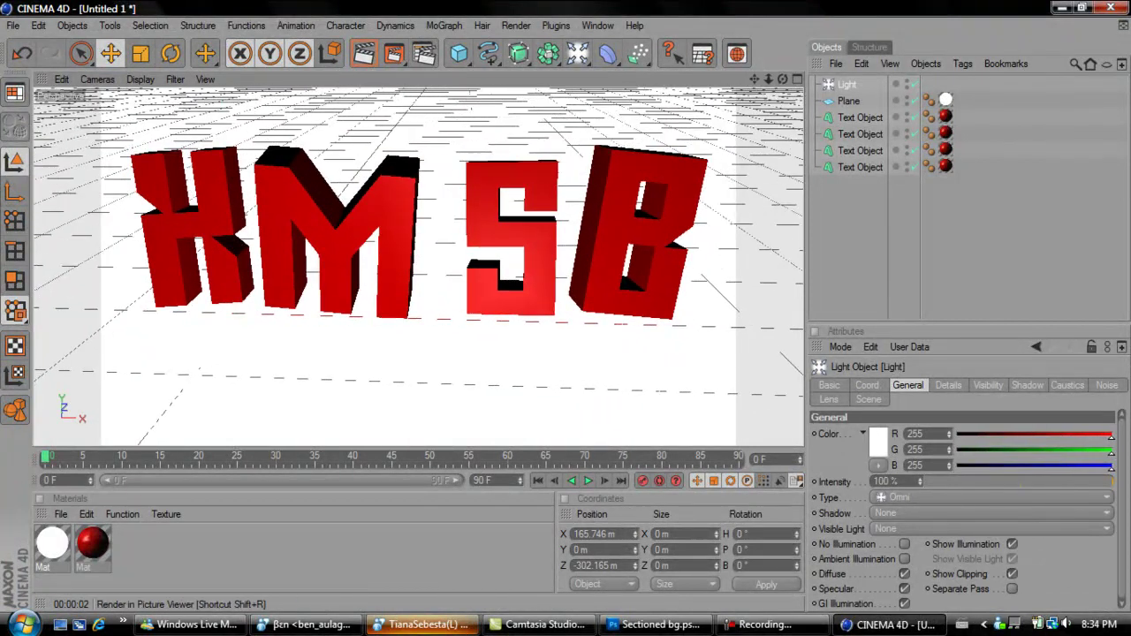
{"action": "key", "text": "shift+r"}
{"action": "left_click", "coordinate": [423, 625]}
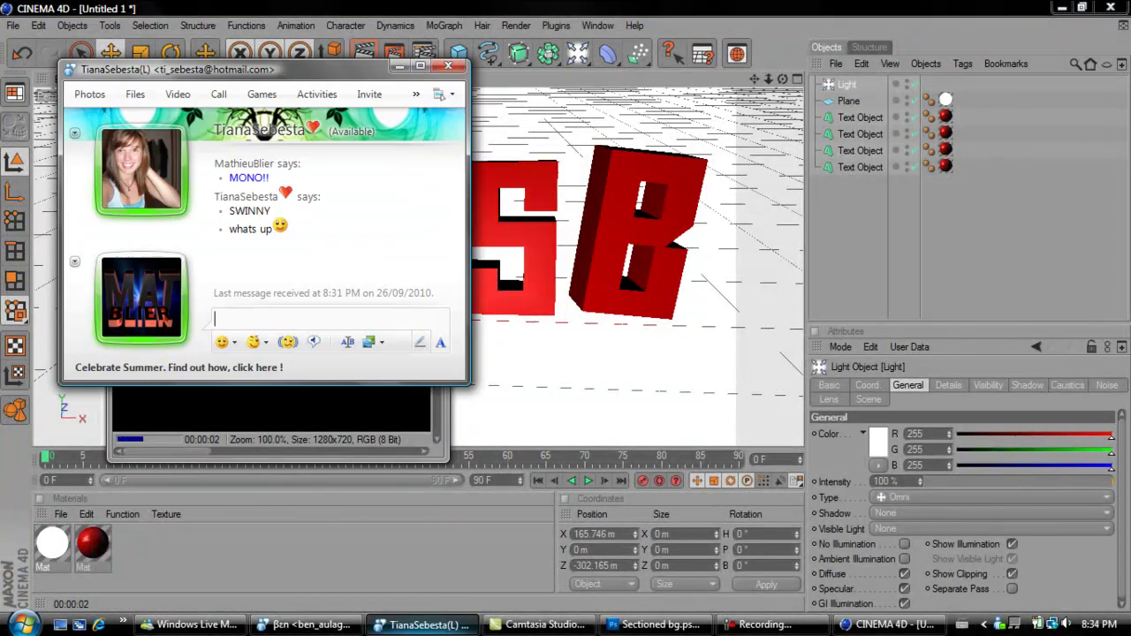
{"action": "left_click", "coordinate": [889, 625]}
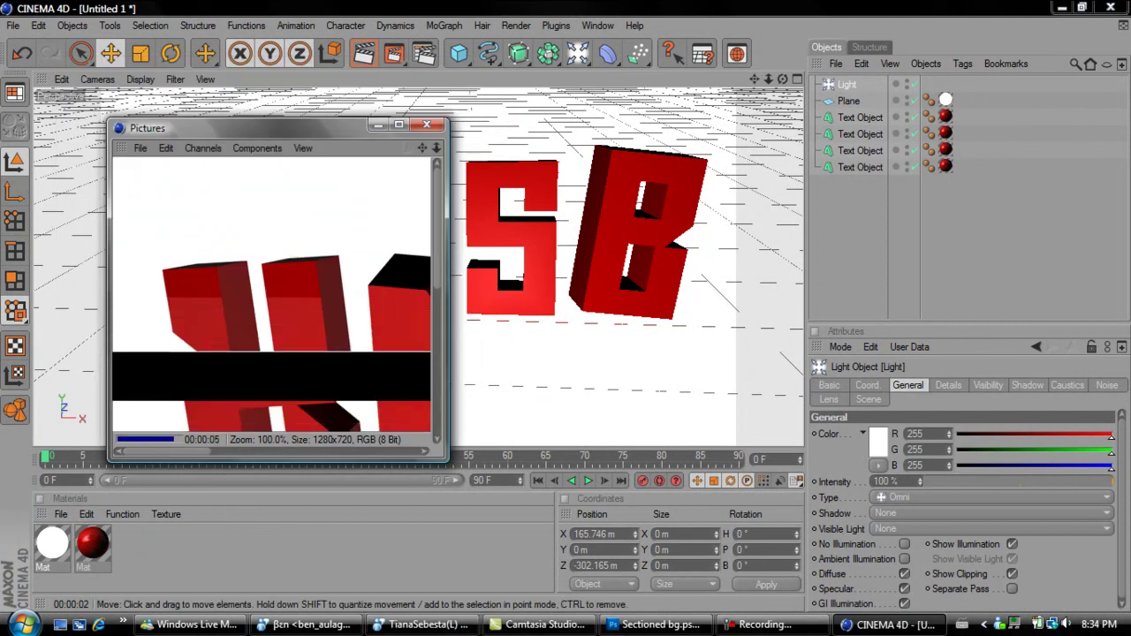
{"action": "left_click", "coordinate": [427, 124]}
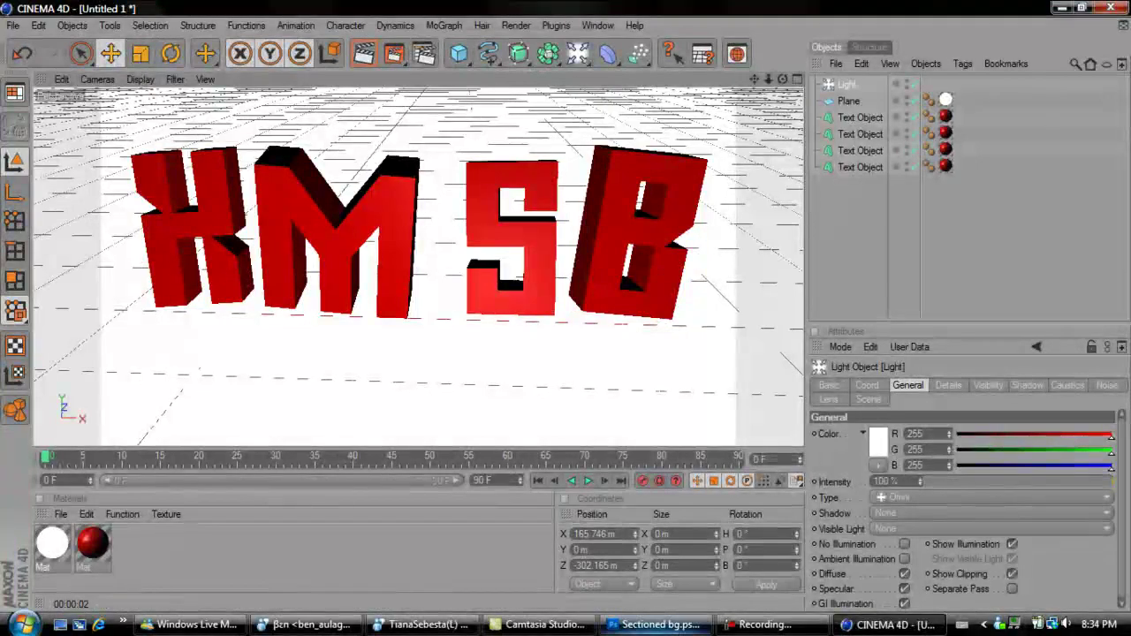
Switch to Photoshop and open the rendered image xMSB 4.jpg from the Desktop folder GFX\3D text
{"action": "left_click", "coordinate": [656, 624]}
{"action": "left_click", "coordinate": [50, 15]}
{"action": "left_click", "coordinate": [69, 49]}
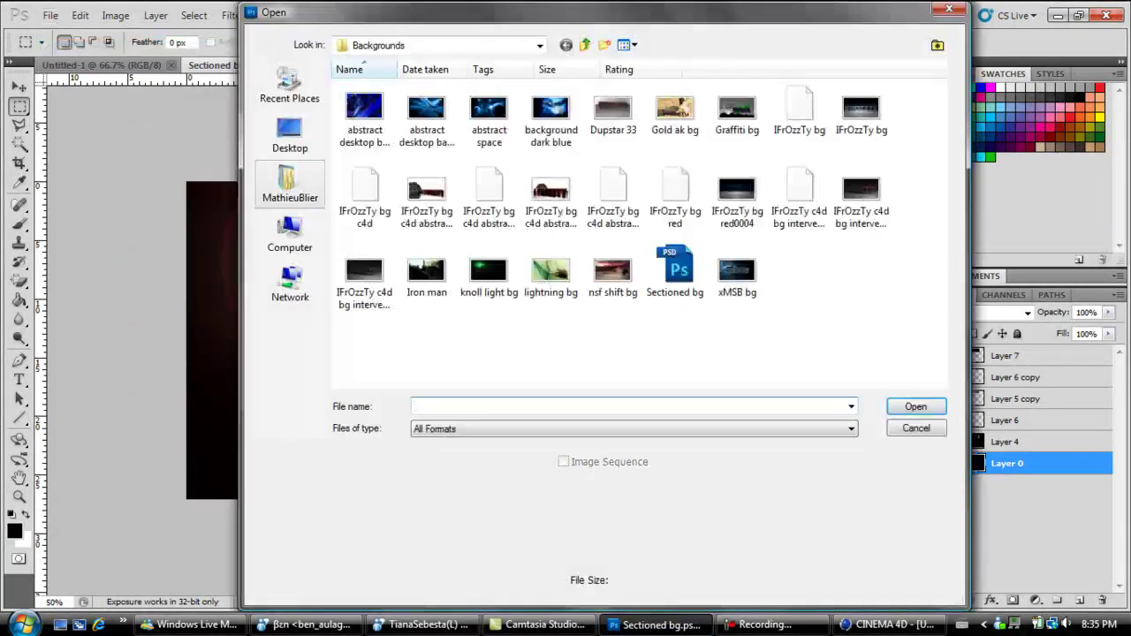
{"action": "left_click", "coordinate": [290, 134]}
{"action": "double_click", "coordinate": [355, 316]}
{"action": "double_click", "coordinate": [362, 108]}
{"action": "double_click", "coordinate": [613, 354]}
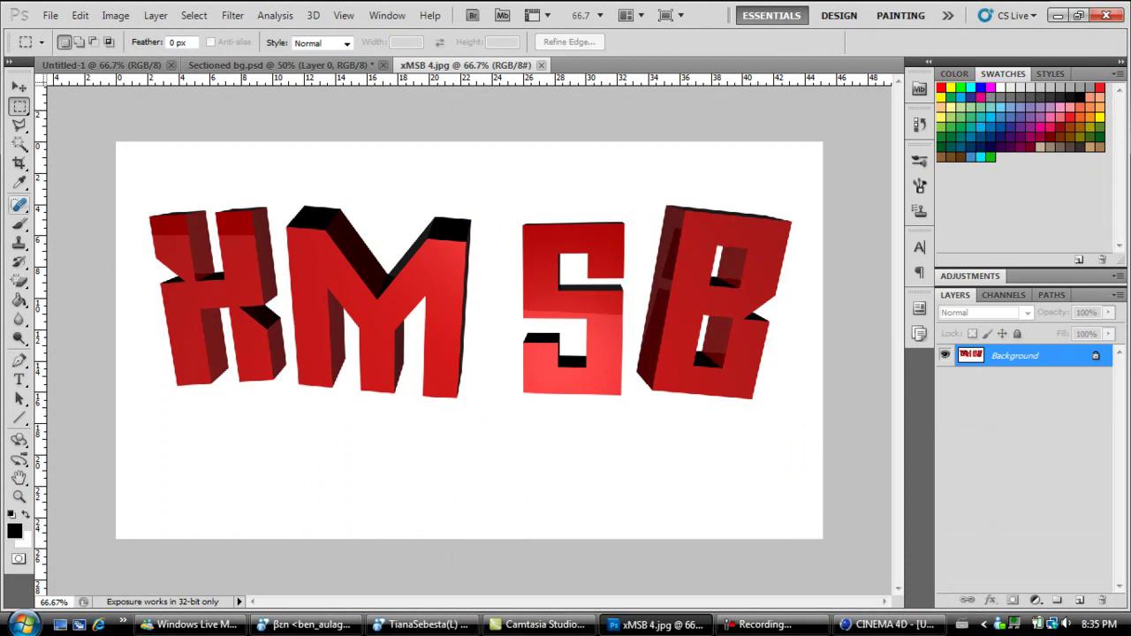
Erase the white background around the letters with the Magic Eraser and copy the letters into Sectioned bg.psd
{"action": "left_click", "coordinate": [19, 281]}
{"action": "left_click", "coordinate": [494, 482]}
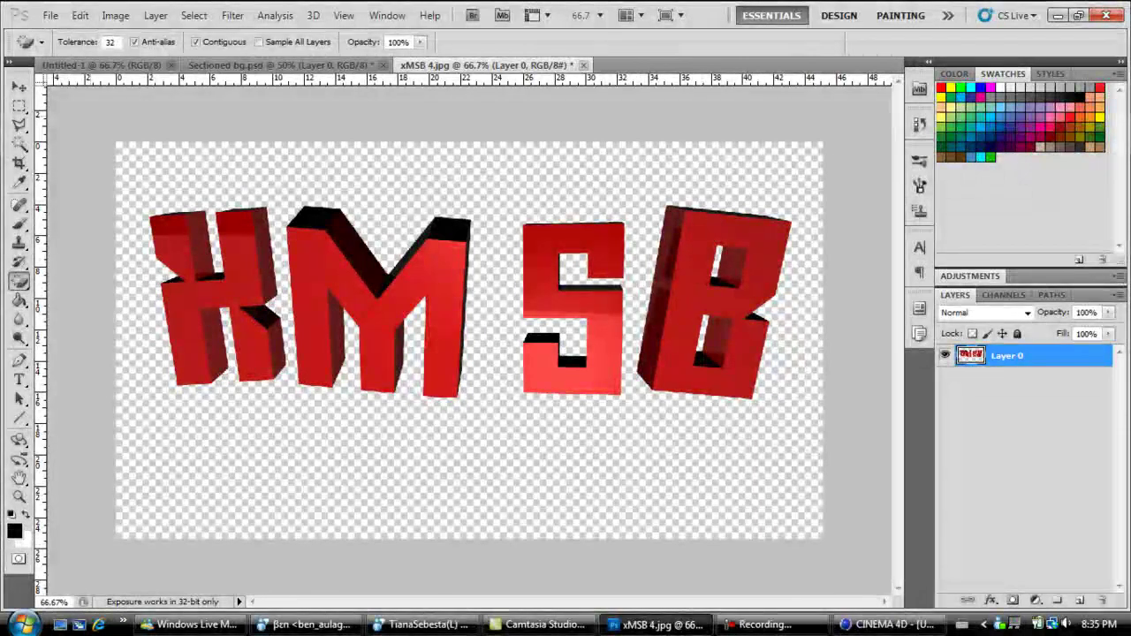
{"action": "left_click", "coordinate": [20, 87]}
{"action": "left_click", "coordinate": [285, 65]}
{"action": "left_click_drag", "start_coordinate": [486, 65], "coordinate": [530, 305]}
{"action": "left_click_drag", "start_coordinate": [786, 486], "coordinate": [469, 360]}
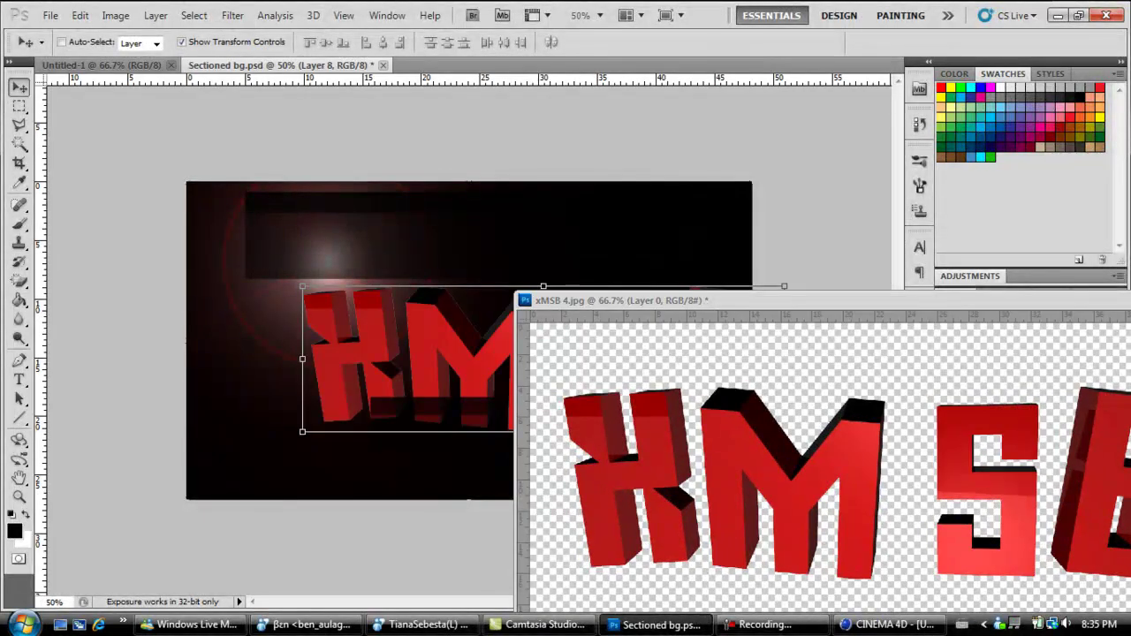
Close xMSB 4.jpg without saving its changes
{"action": "left_click_drag", "start_coordinate": [707, 300], "coordinate": [468, 241]}
{"action": "left_click", "coordinate": [989, 241]}
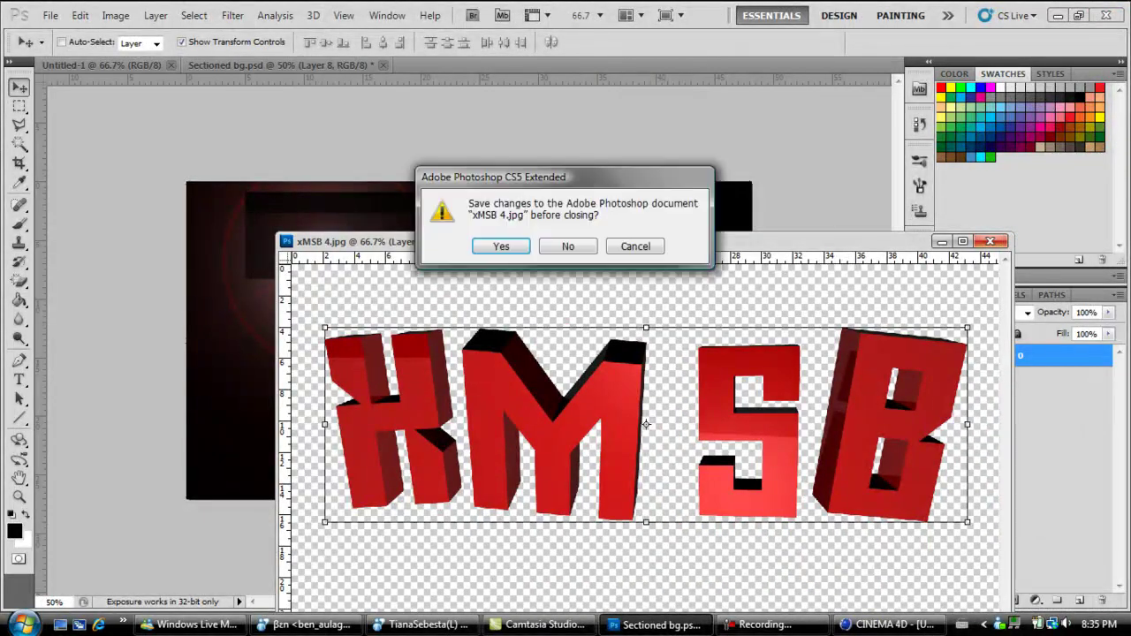
{"action": "left_click", "coordinate": [568, 246]}
Scale the letters layer proportionally to about 72% and place it between the upper and lower dark boxes
{"action": "left_click_drag", "start_coordinate": [565, 361], "coordinate": [486, 356]}
{"action": "left_click_drag", "start_coordinate": [705, 281], "coordinate": [569, 322], "text": "shift"}
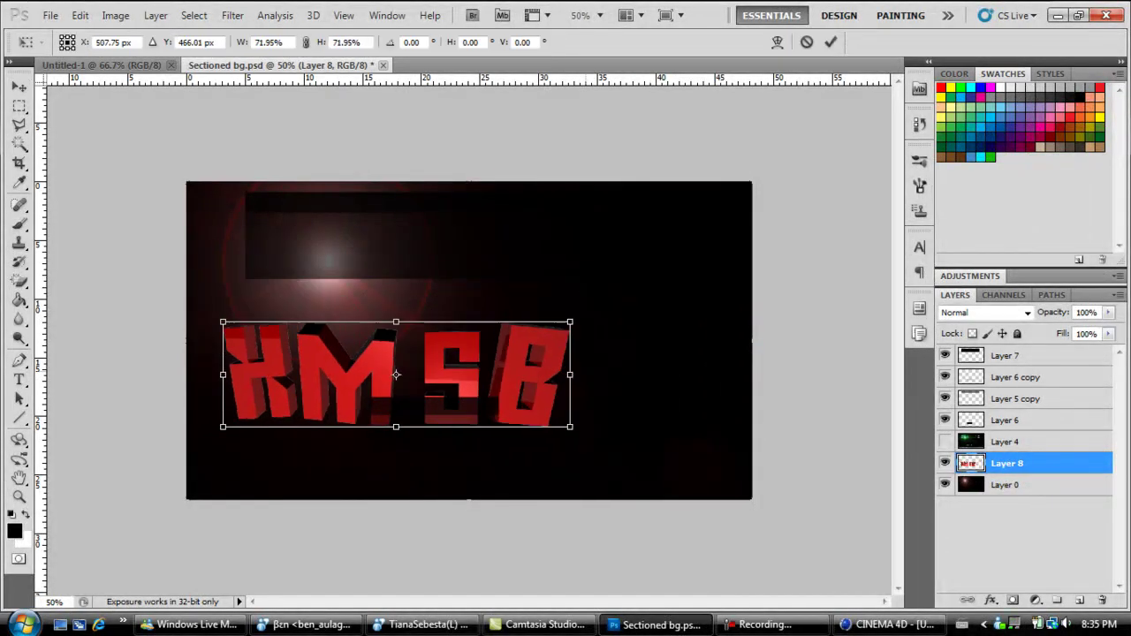
{"action": "left_click_drag", "start_coordinate": [433, 375], "coordinate": [453, 338]}
{"action": "key", "text": "Return"}
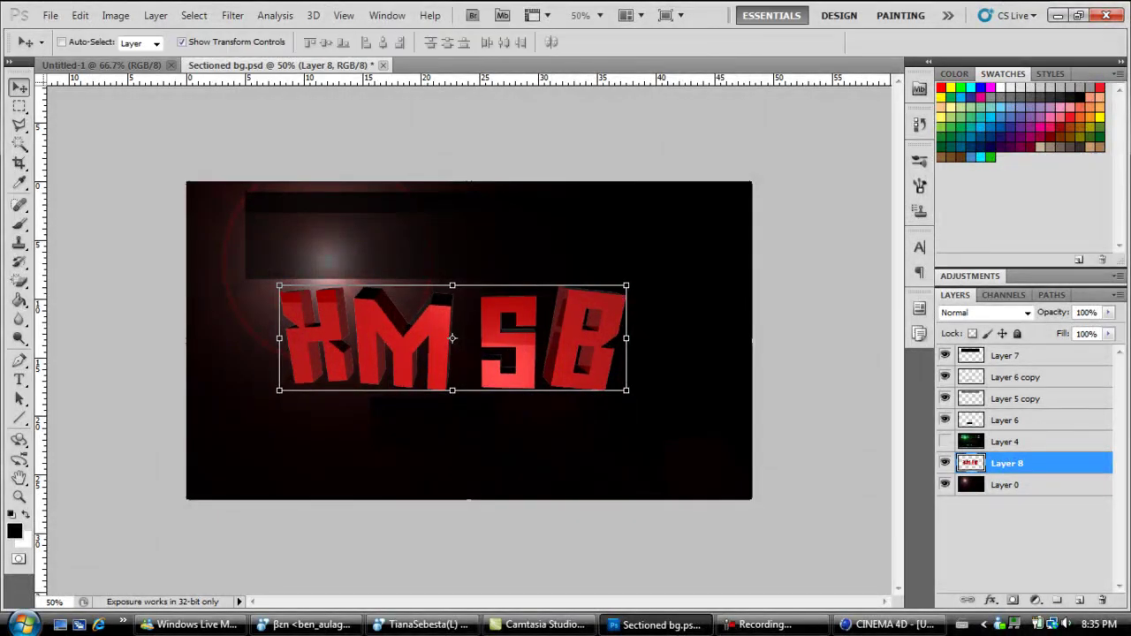
Add a Drop Shadow and a dark red #970000 Outer Glow to the letters layer
{"action": "double_click", "coordinate": [1051, 464]}
{"action": "left_click", "coordinate": [668, 69]}
{"action": "left_click", "coordinate": [668, 105]}
{"action": "left_click", "coordinate": [698, 105]}
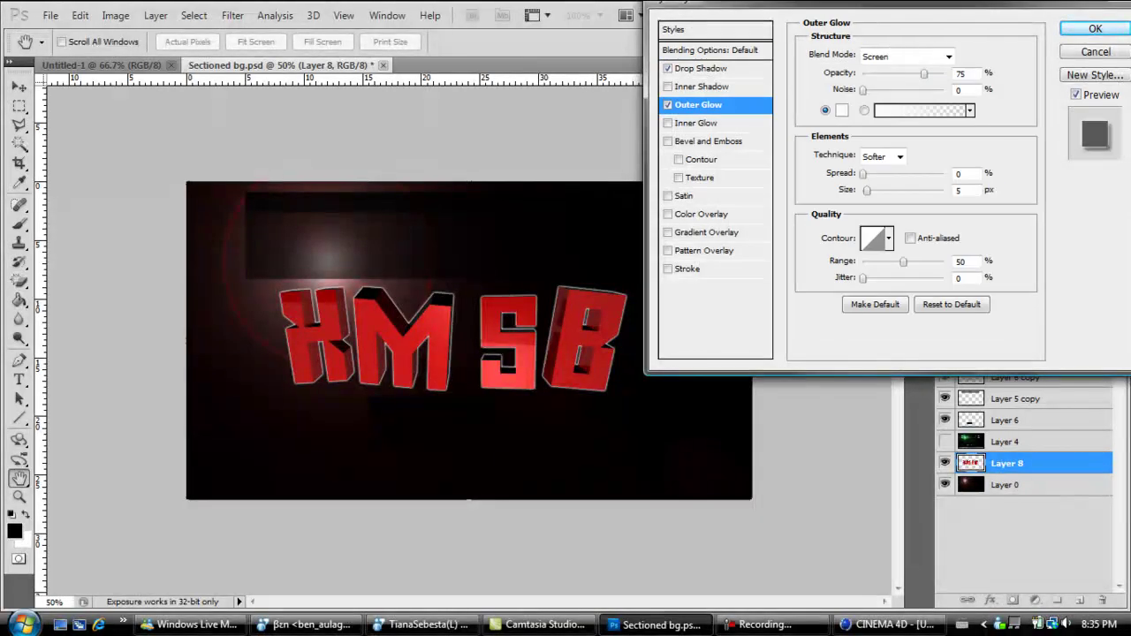
{"action": "left_click", "coordinate": [842, 111]}
{"action": "left_click", "coordinate": [840, 304]}
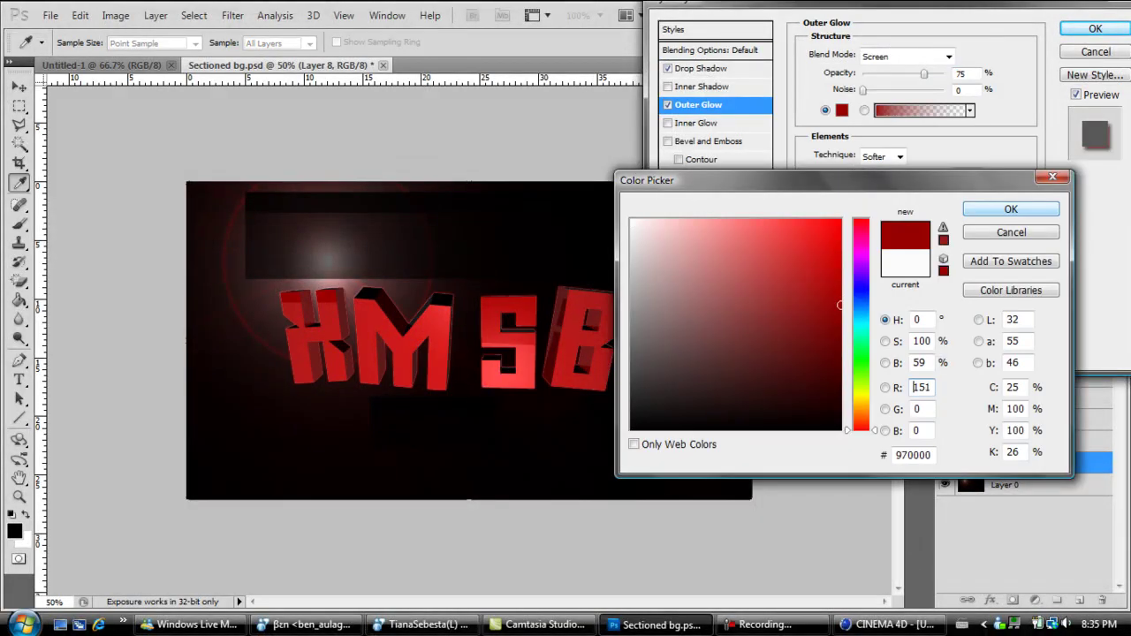
{"action": "left_click", "coordinate": [1011, 208]}
{"action": "left_click", "coordinate": [1094, 29]}
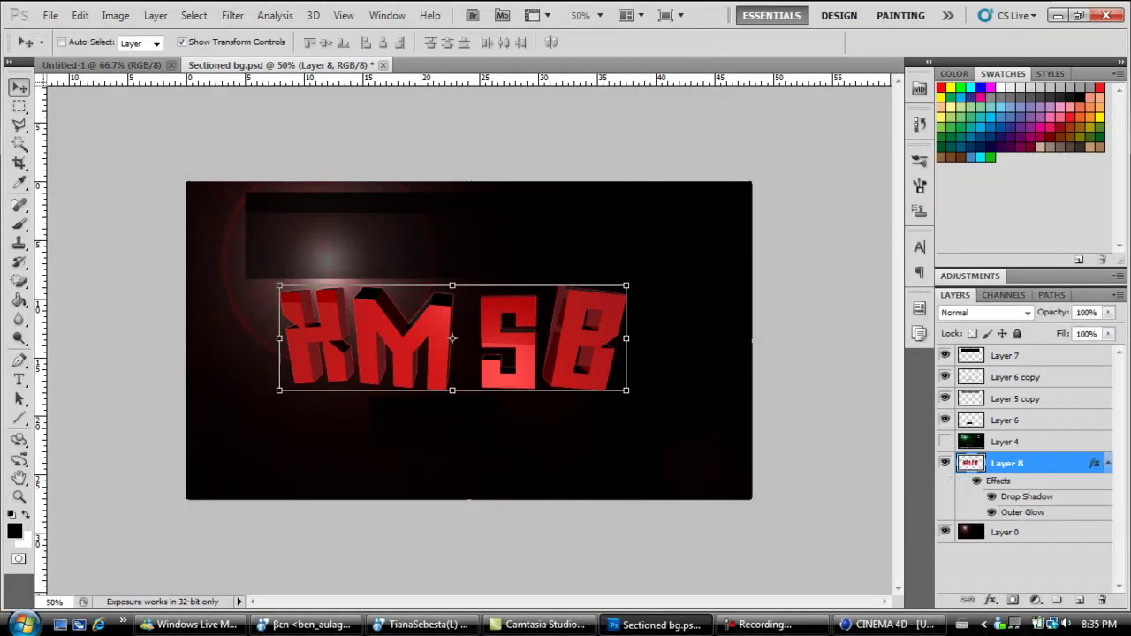
Hide the red flare background Layer 0 and add a new layer above Layer 7
{"action": "left_click", "coordinate": [944, 532]}
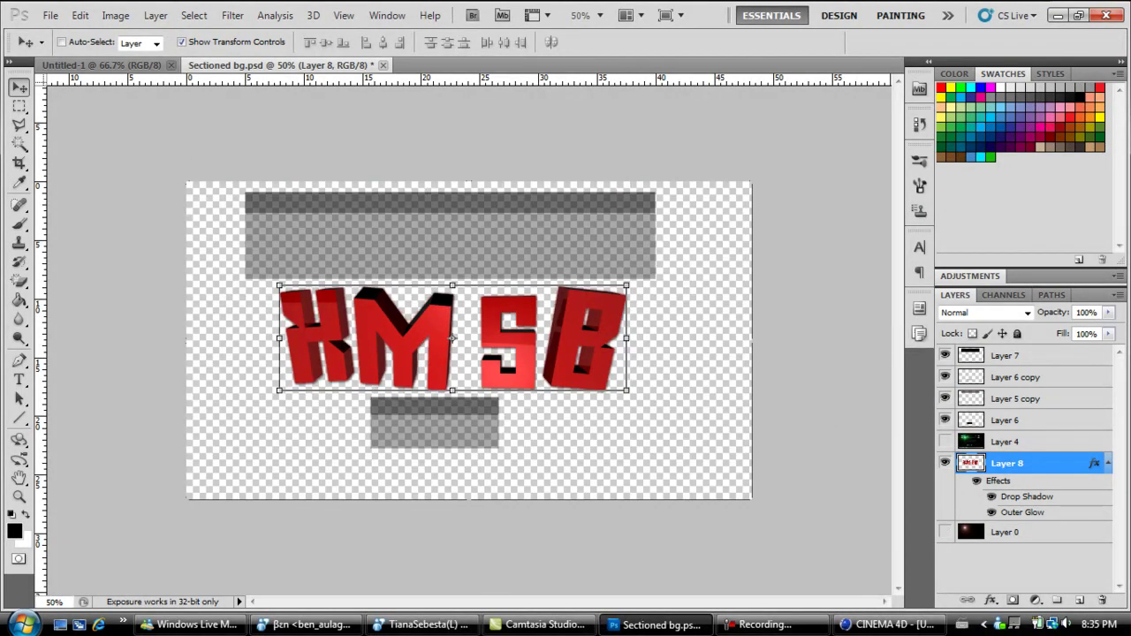
{"action": "left_click", "coordinate": [1007, 355]}
{"action": "left_click", "coordinate": [1079, 600]}
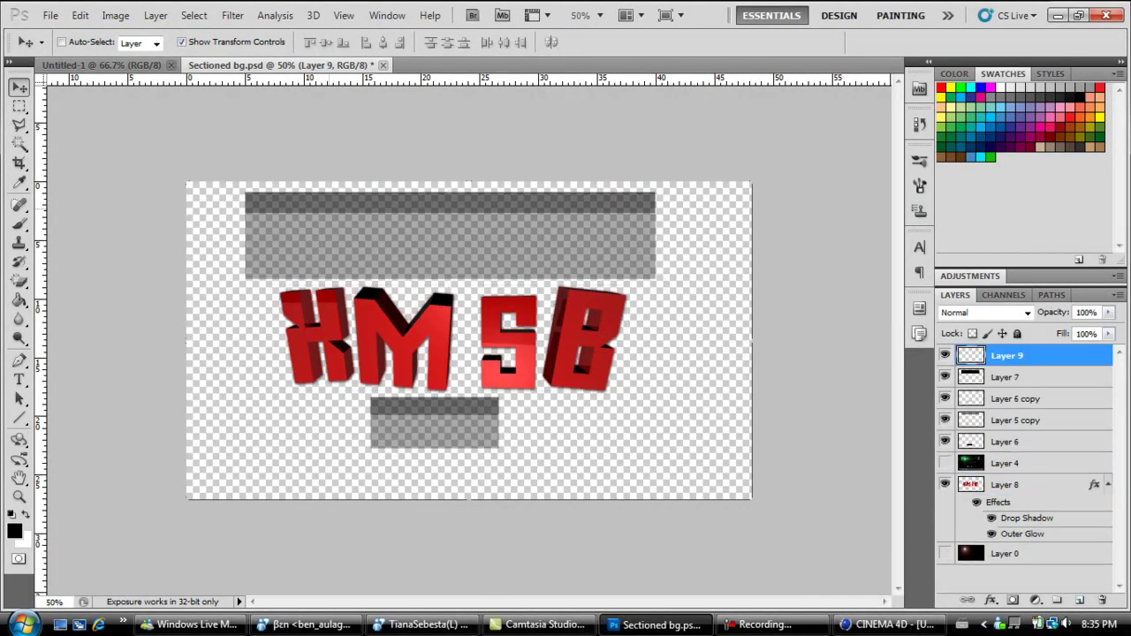
Create a paragraph text "Files and folders" in the Bebas font at 400 pt across the upper box, keeping the current color scheme
{"action": "left_click", "coordinate": [19, 379]}
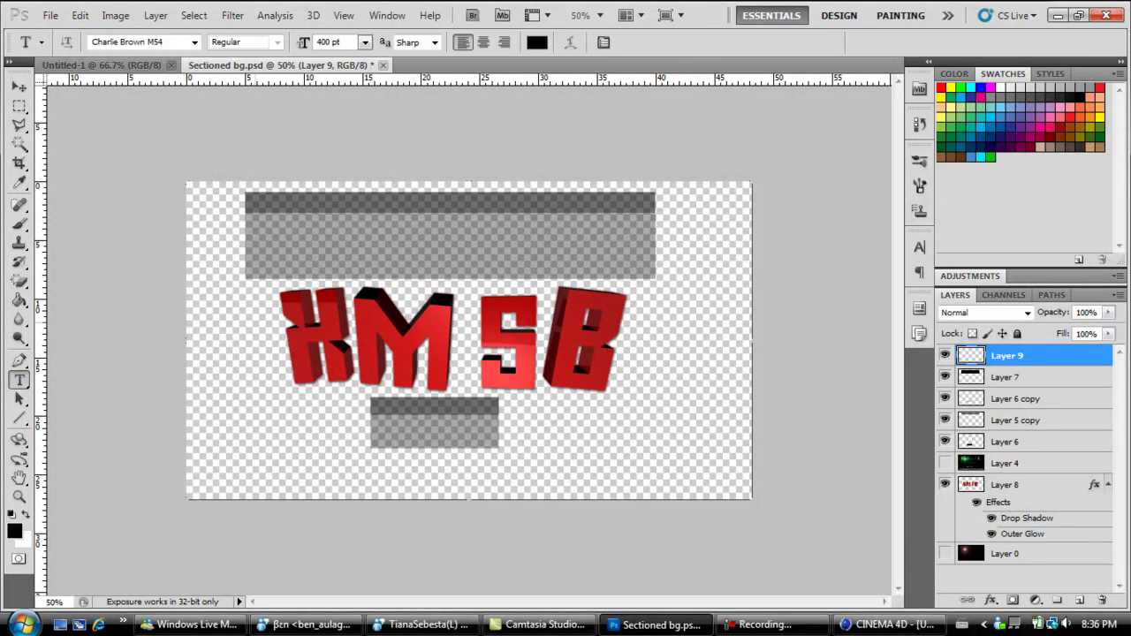
{"action": "left_click", "coordinate": [128, 42]}
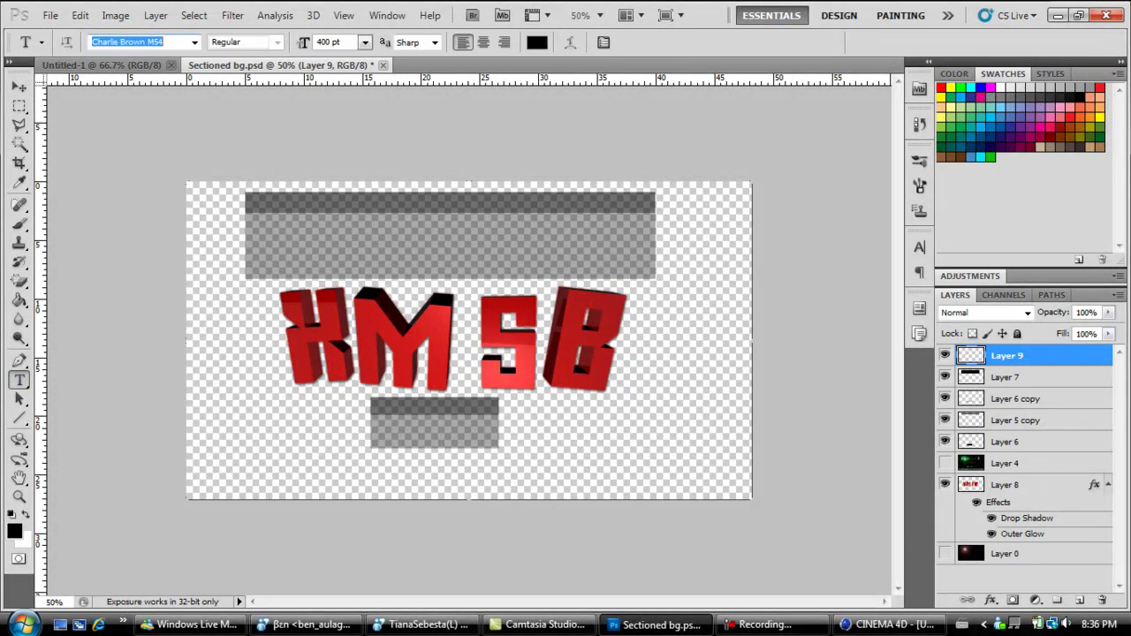
{"action": "type", "text": "Bebas"}
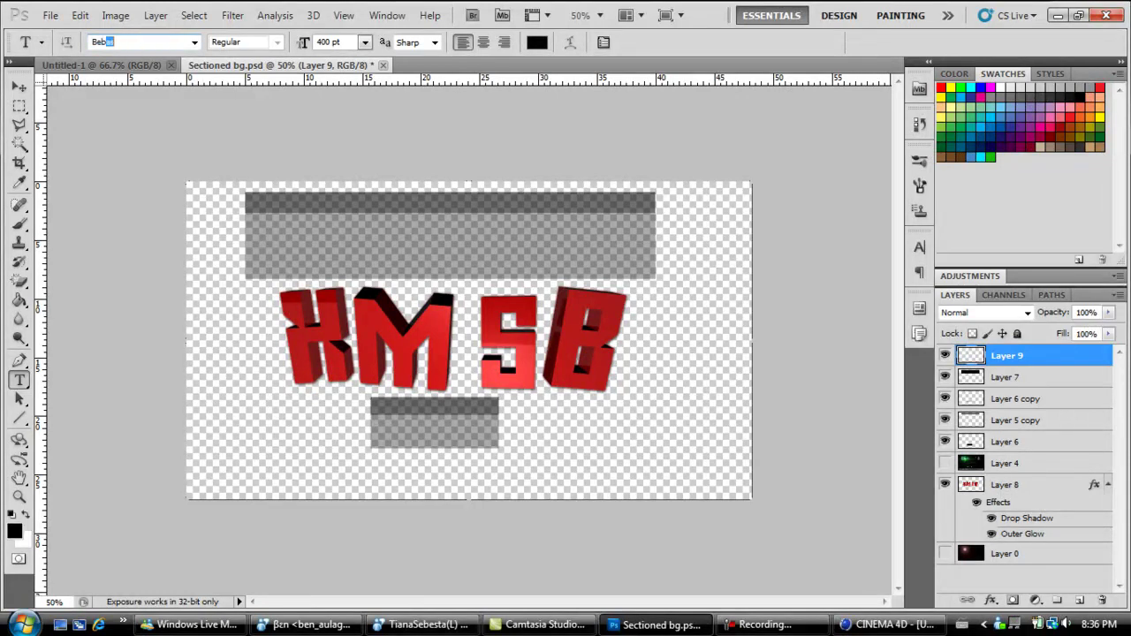
{"action": "left_click_drag", "start_coordinate": [685, 326], "coordinate": [658, 295]}
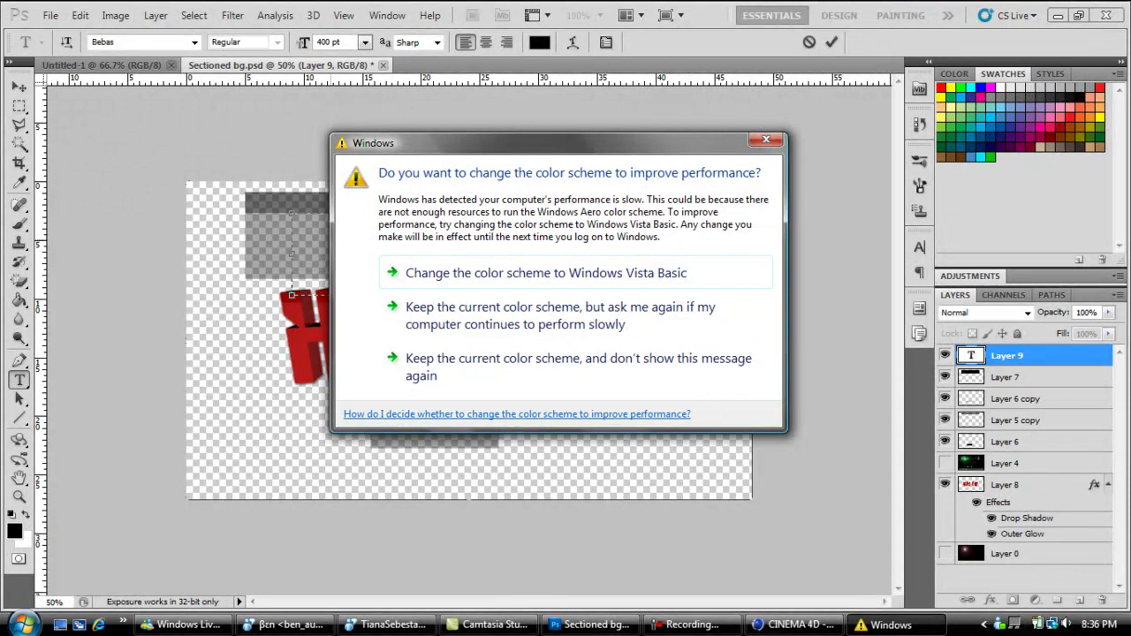
{"action": "key", "text": "Escape"}
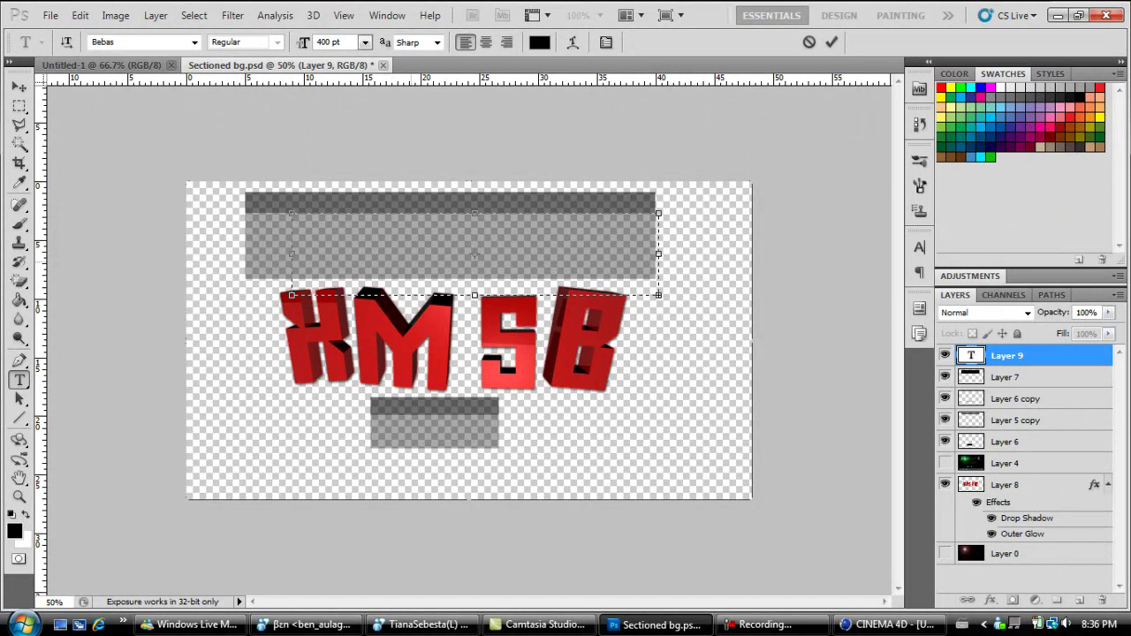
{"action": "left_click", "coordinate": [830, 42]}
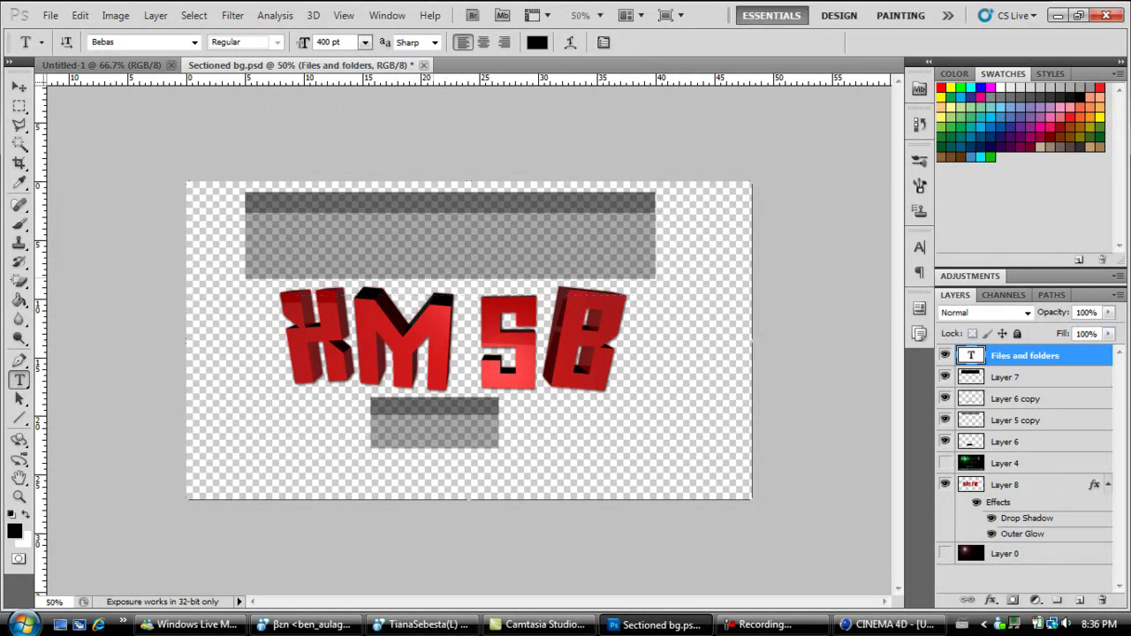
Start another text layer over the upper box in Bebas at 100 pt and enter "Files and"
{"action": "left_click", "coordinate": [350, 232]}
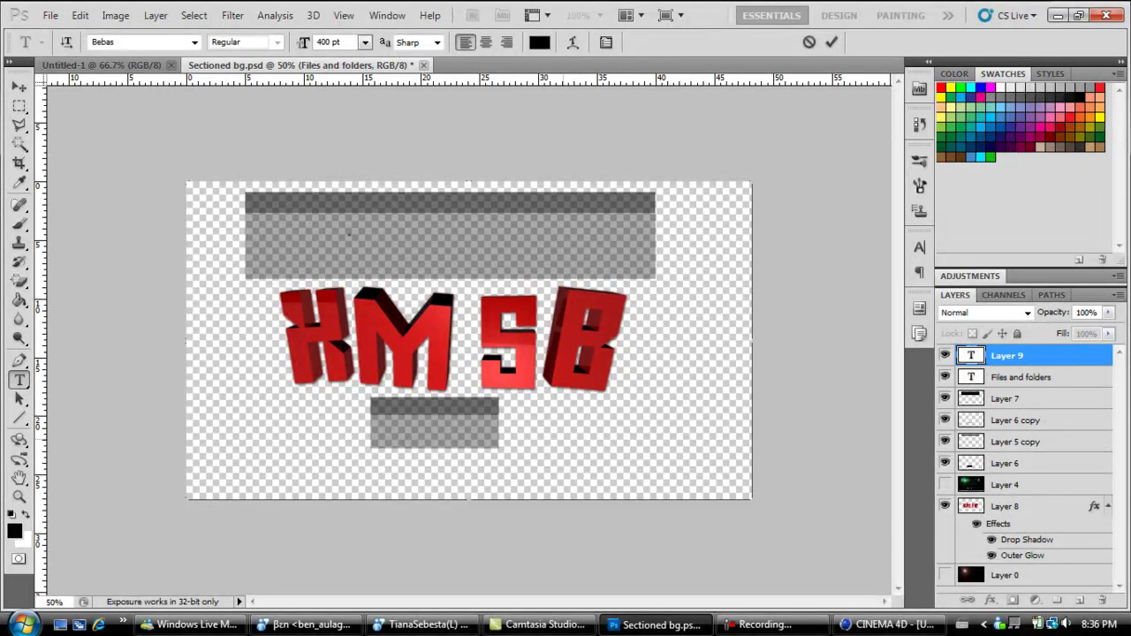
{"action": "type", "text": "Files"}
{"action": "key", "text": "BackSpace"}
{"action": "key", "text": "BackSpace"}
{"action": "key", "text": "BackSpace"}
{"action": "key", "text": "BackSpace"}
{"action": "key", "text": "BackSpace"}
{"action": "type", "text": "Files and"}
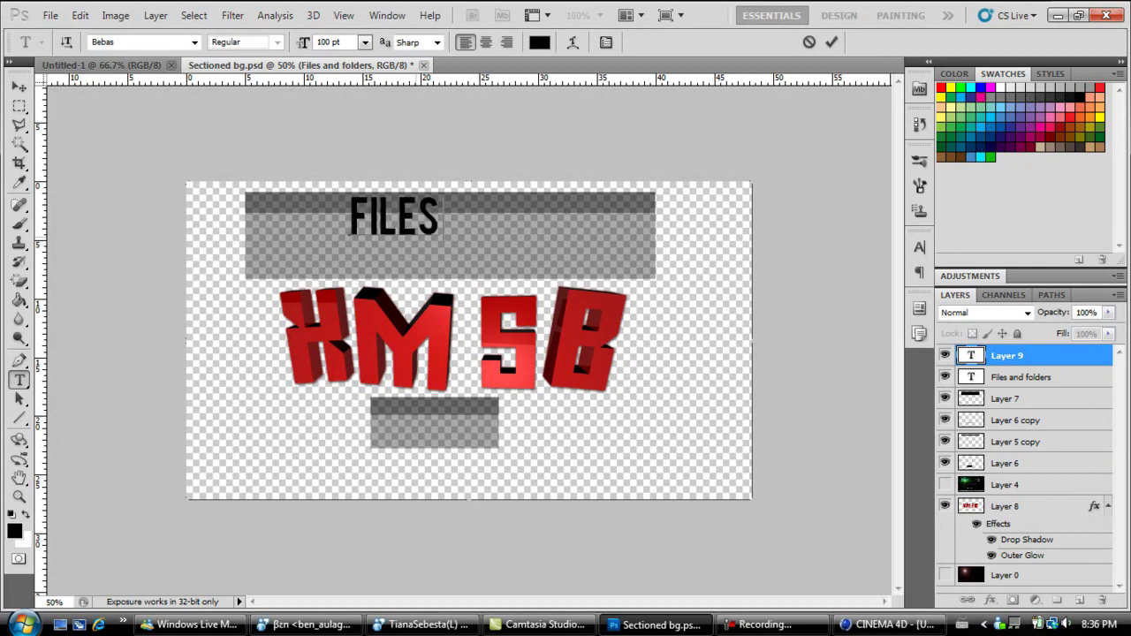
Complete the upper heading with the word "folders", shift it toward the middle of the upper box, and commit the text
{"action": "type", "text": " folders"}
{"action": "key", "text": "BackSpace"}
{"action": "key", "text": "BackSpace"}
{"action": "key", "text": "BackSpace"}
{"action": "key", "text": "BackSpace"}
{"action": "key", "text": "BackSpace"}
{"action": "key", "text": "BackSpace"}
{"action": "type", "text": "Foldee"}
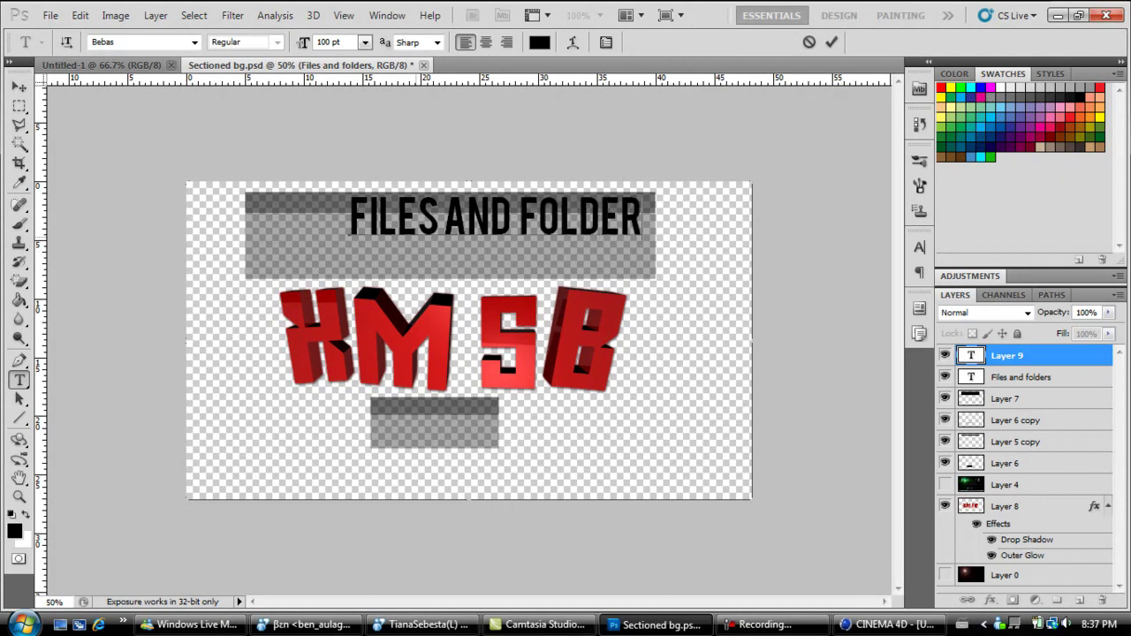
{"action": "key", "text": "BackSpace"}
{"action": "type", "text": "rs"}
{"action": "left_click_drag", "start_coordinate": [459, 272], "coordinate": [408, 269]}
{"action": "left_click", "coordinate": [830, 42]}
Scale the "Files and folders" heading proportionally to about 58% and centre it in the upper box's darker title strip
{"action": "key", "text": "ctrl+t"}
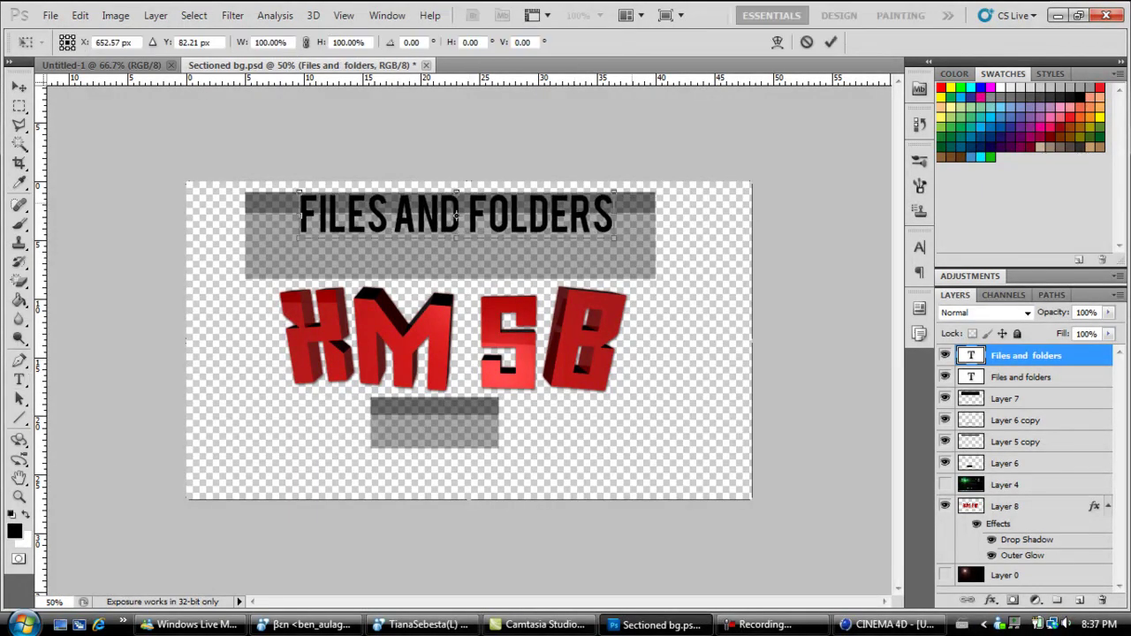
{"action": "left_click_drag", "start_coordinate": [612, 192], "coordinate": [497, 210], "text": "shift"}
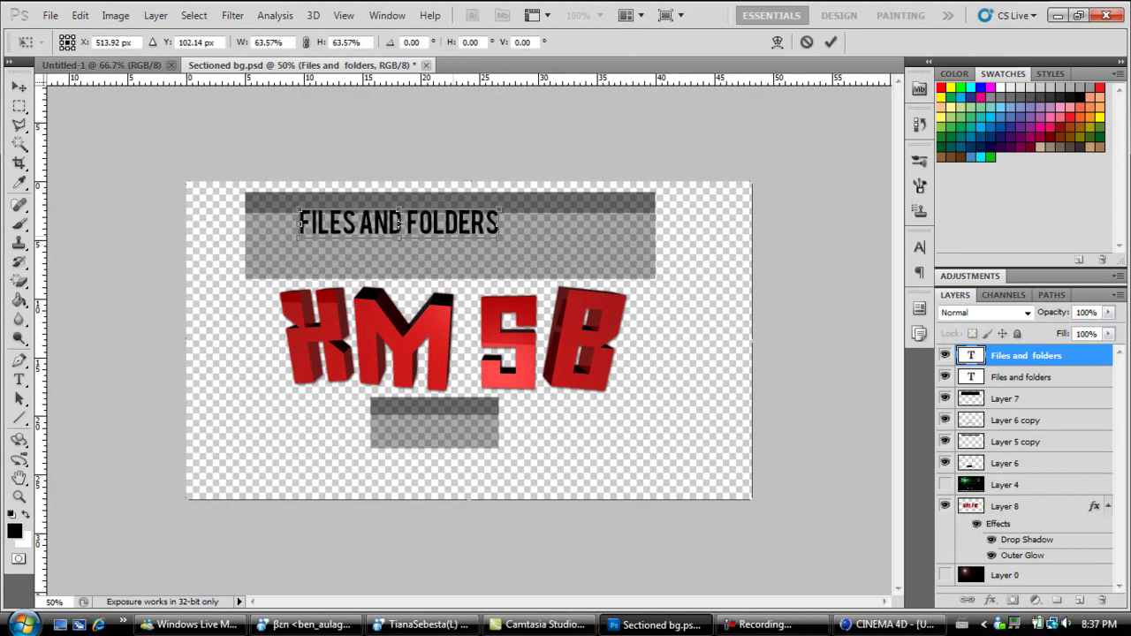
{"action": "left_click_drag", "start_coordinate": [399, 222], "coordinate": [439, 203]}
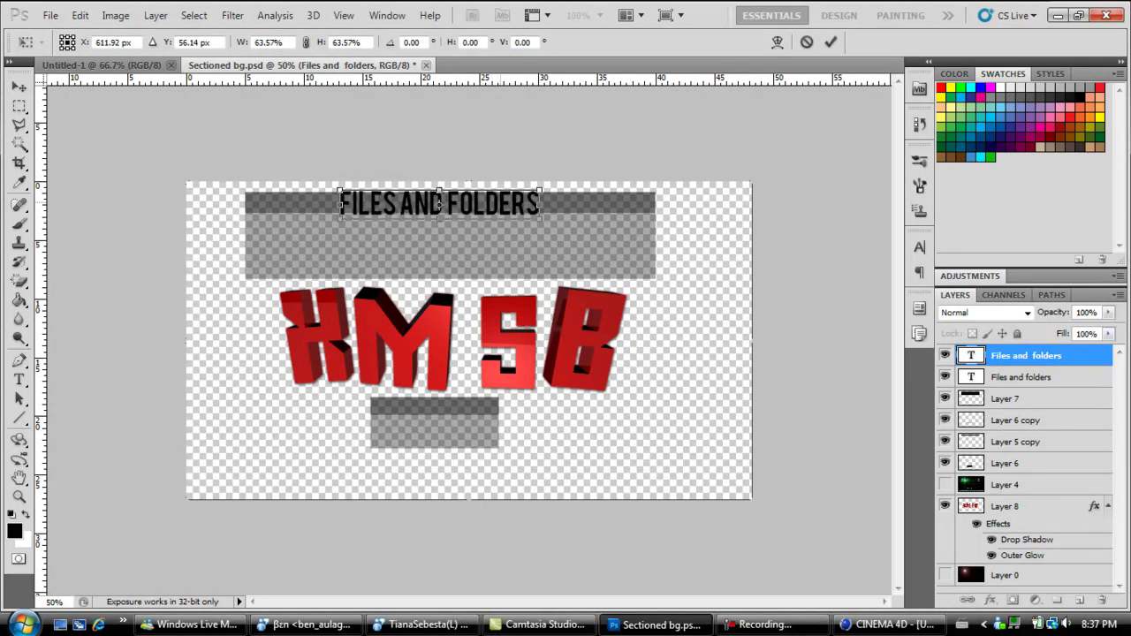
{"action": "left_click_drag", "start_coordinate": [539, 190], "coordinate": [524, 193], "text": "ctrl"}
{"action": "key", "text": "ctrl+z"}
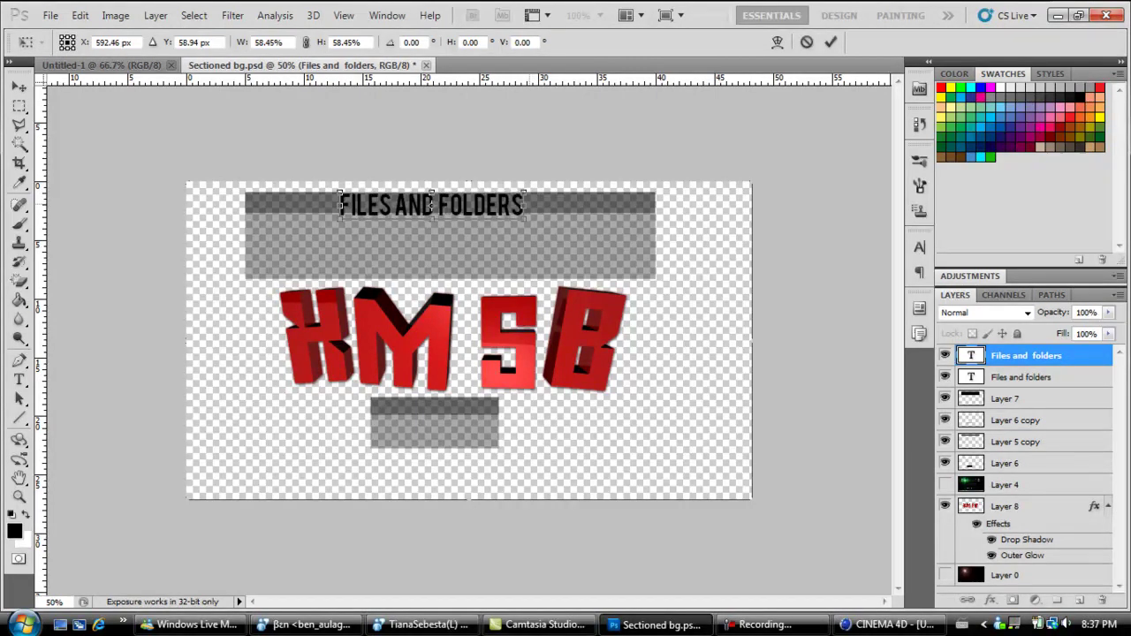
{"action": "left_click_drag", "start_coordinate": [431, 205], "coordinate": [453, 213]}
{"action": "key", "text": "Return"}
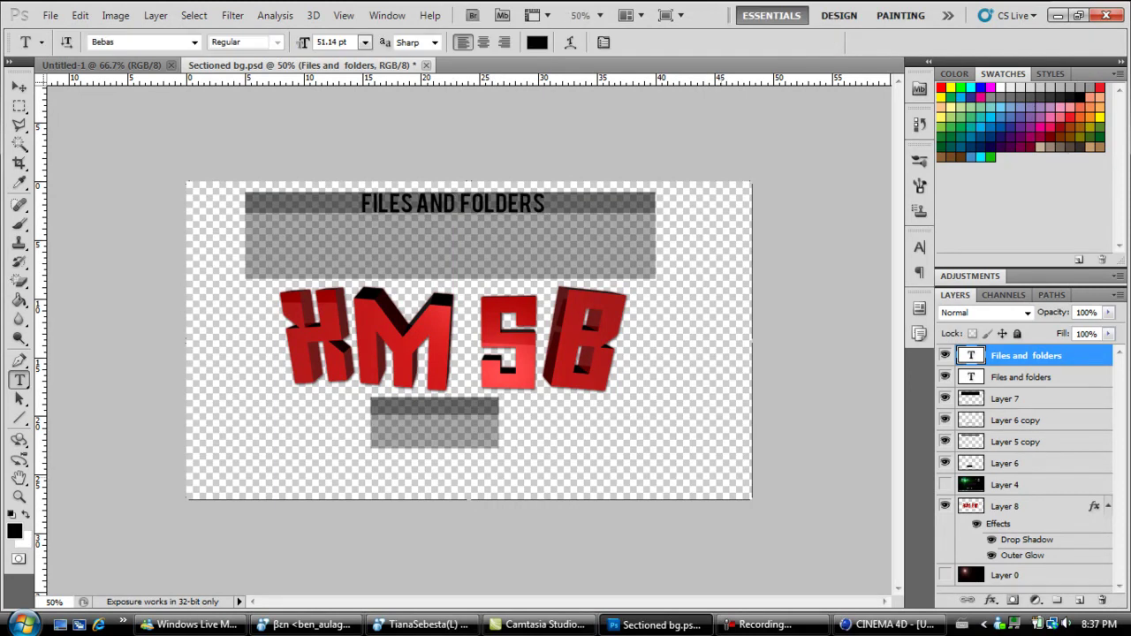
Add the text "GFx" in Bebas at 100 pt, scale it to about 47%, and place it in the lower box's title strip
{"action": "left_click_drag", "start_coordinate": [375, 280], "coordinate": [514, 338]}
{"action": "type", "text": "GFX"}
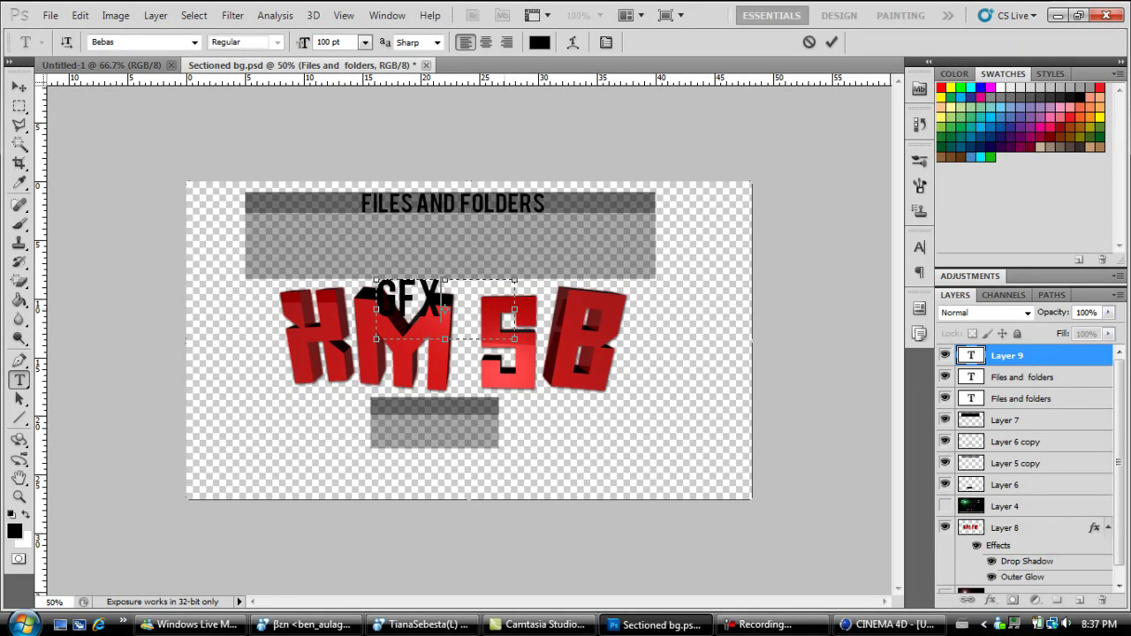
{"action": "key", "text": "ctrl+Return"}
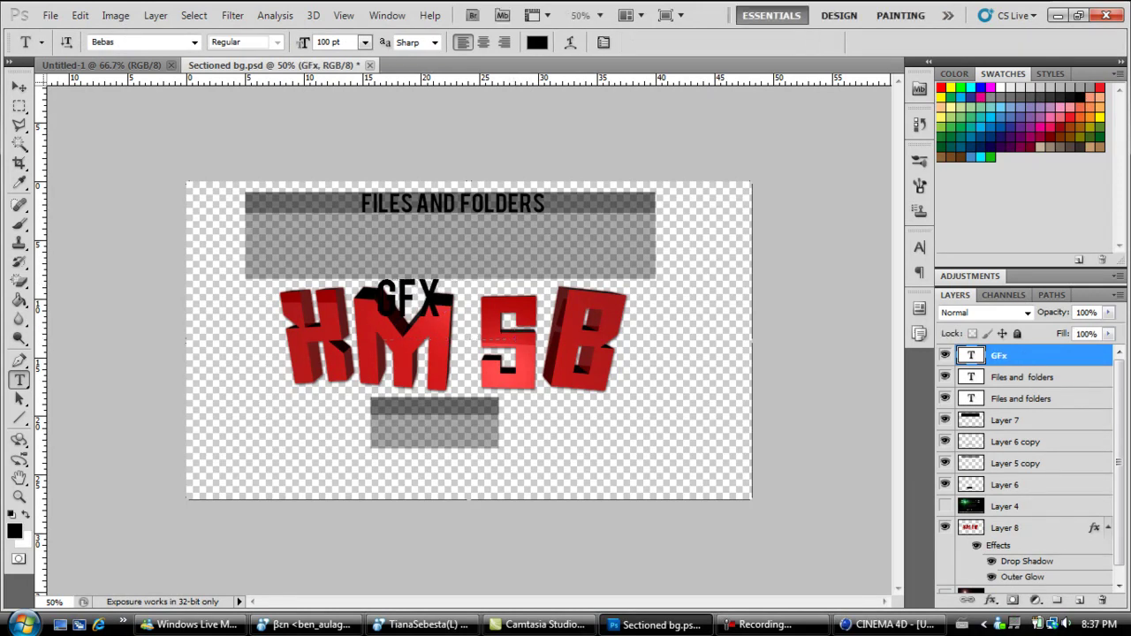
{"action": "key", "text": "ctrl+t"}
{"action": "left_click_drag", "start_coordinate": [444, 302], "coordinate": [455, 423]}
{"action": "left_click_drag", "start_coordinate": [525, 391], "coordinate": [434, 408], "text": "shift"}
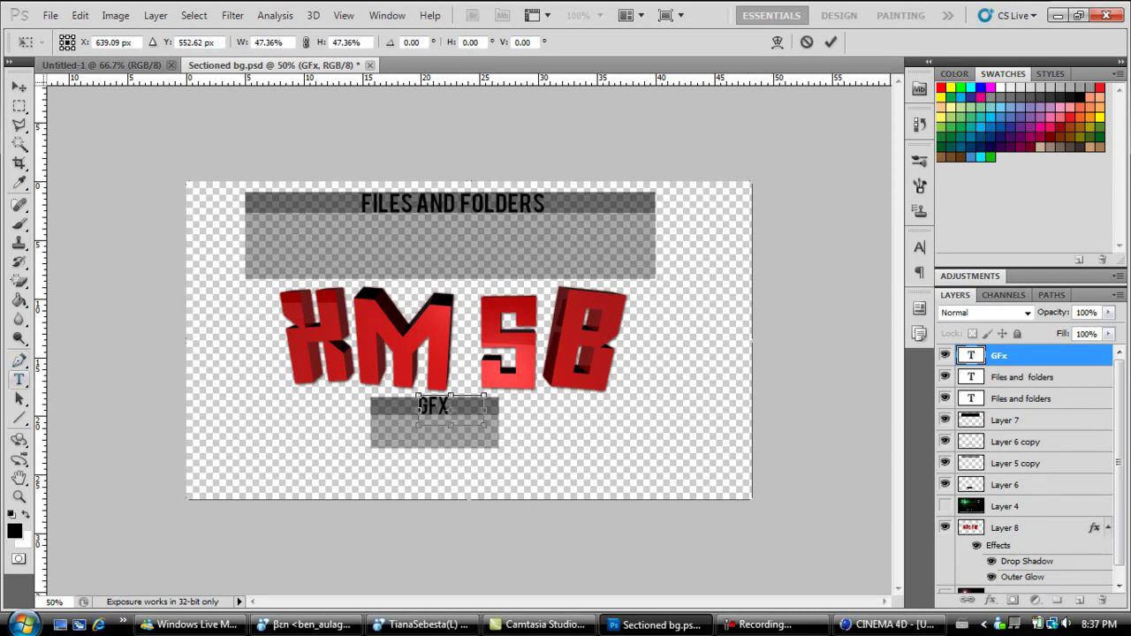
{"action": "left_click", "coordinate": [19, 379]}
{"action": "left_click", "coordinate": [519, 246]}
Change the lower heading's text from "GFx" to "Graphics", fit it within the lower box's title strip, and commit it
{"action": "left_click", "coordinate": [448, 407]}
{"action": "key", "text": "BackSpace"}
{"action": "key", "text": "BackSpace"}
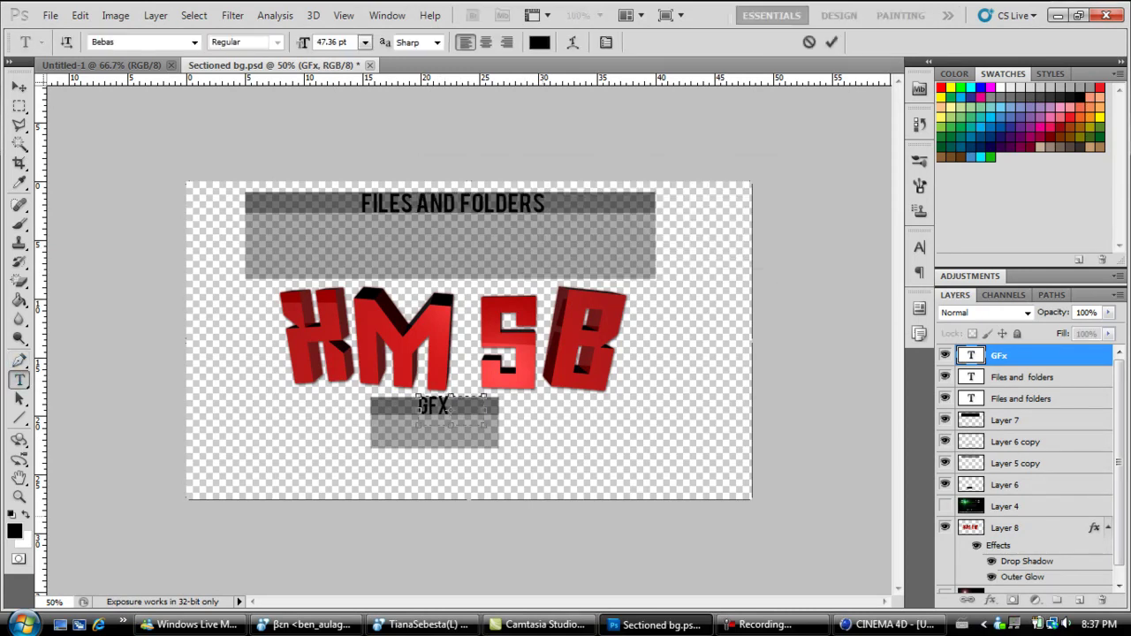
{"action": "type", "text": "raPHI"}
{"action": "key", "text": "BackSpace"}
{"action": "type", "text": "ph"}
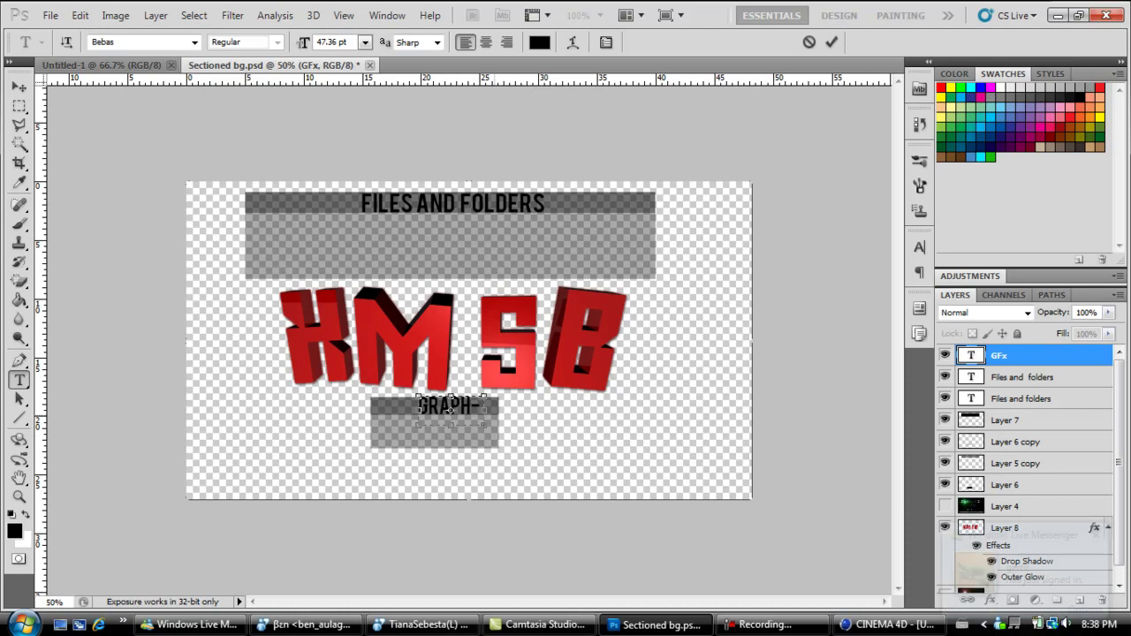
{"action": "left_click_drag", "start_coordinate": [484, 426], "coordinate": [451, 409]}
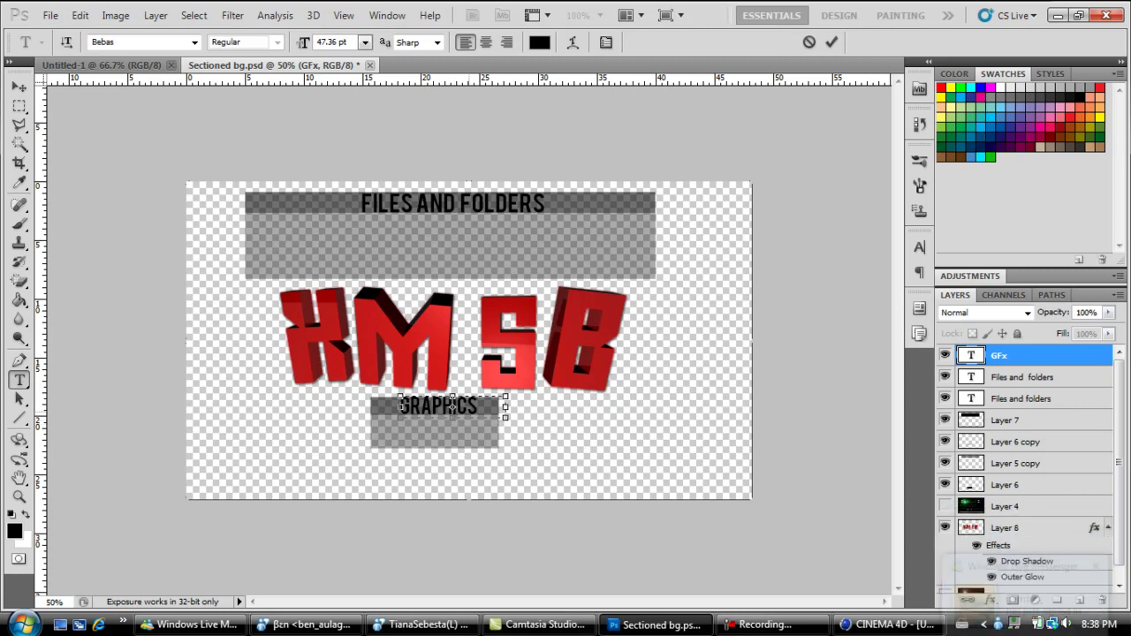
{"action": "left_click", "coordinate": [831, 41]}
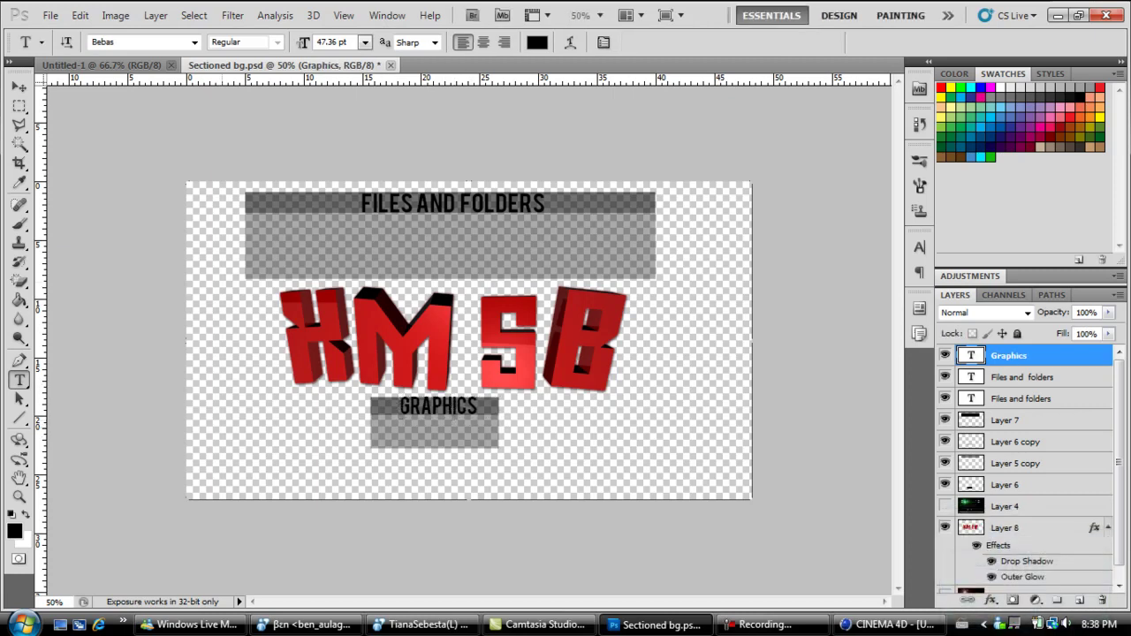
Nudge the "Graphics" heading slightly left to centre it in its title strip, and make the Layer 0 background visible
{"action": "left_click", "coordinate": [19, 86]}
{"action": "key", "text": "Left"}
{"action": "key", "text": "Left"}
{"action": "key", "text": "Left"}
{"action": "key", "text": "Left"}
{"action": "key", "text": "Right"}
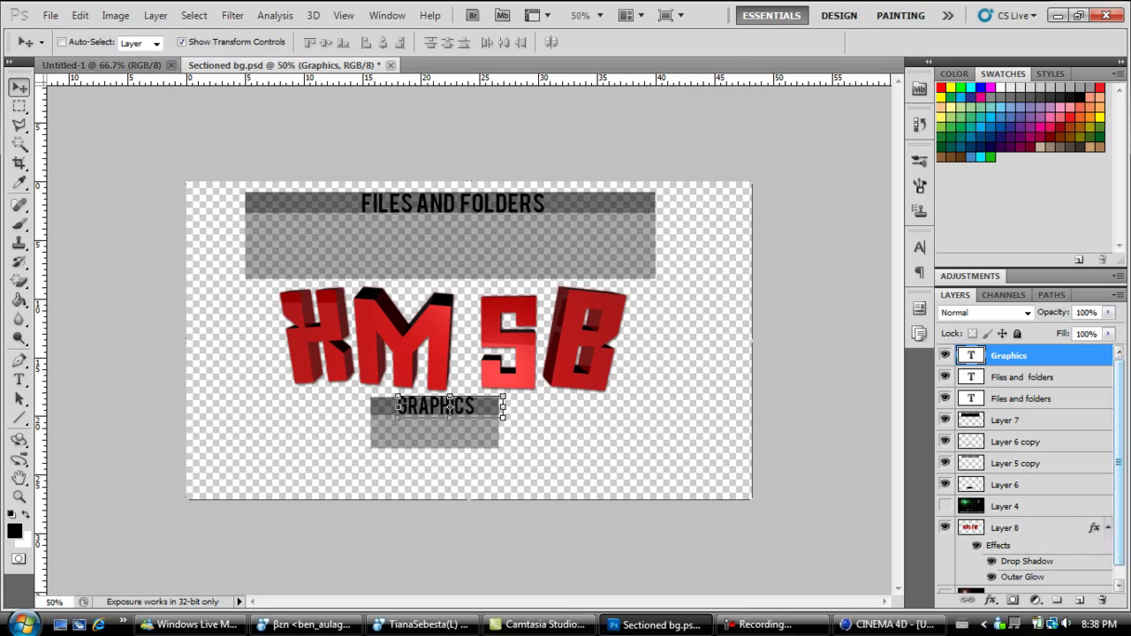
{"action": "left_click_drag", "start_coordinate": [1118, 462], "coordinate": [1119, 477]}
{"action": "left_click", "coordinate": [945, 583]}
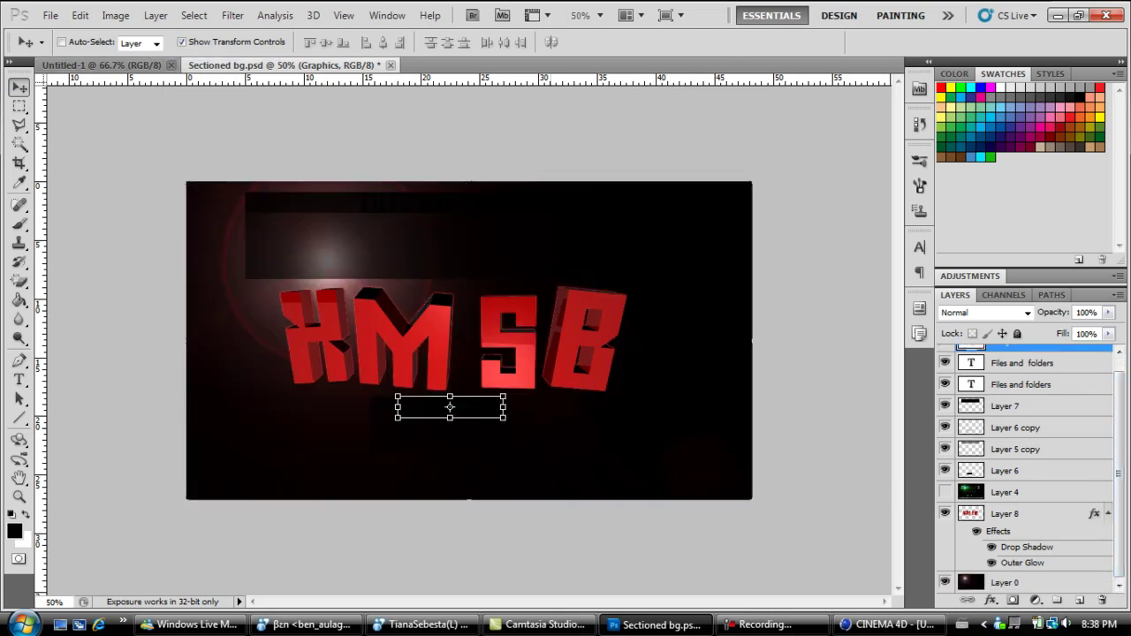
Give the upper of the two "Files and folders" text layers a 1 px outside stroke in dark red #a20000 instead of an Outer Glow
{"action": "left_click", "coordinate": [18, 379]}
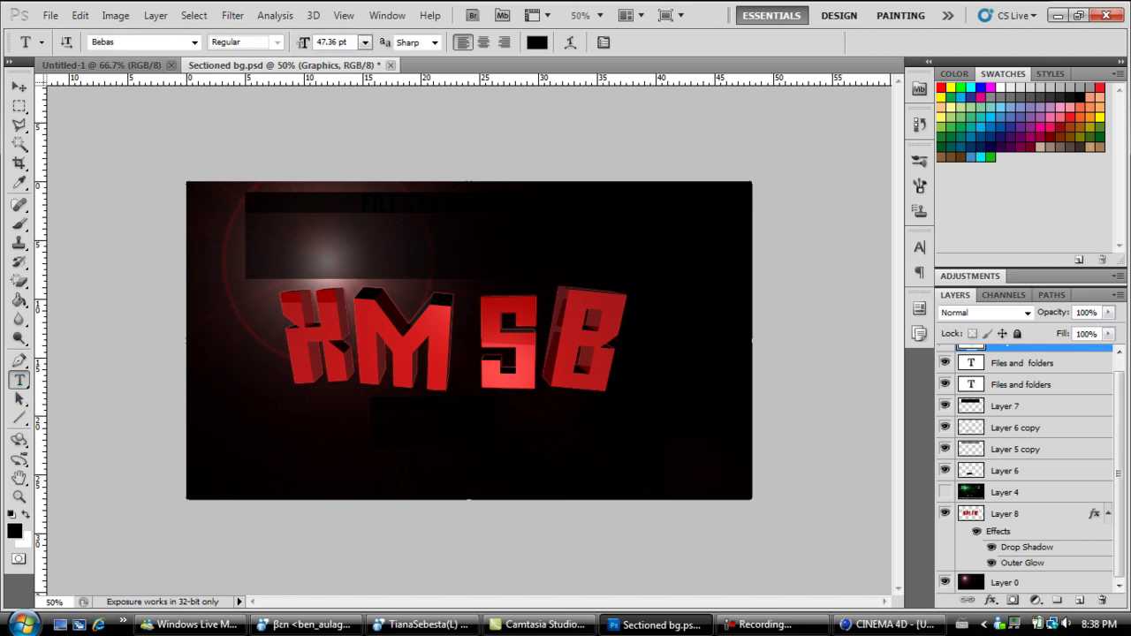
{"action": "double_click", "coordinate": [1022, 363]}
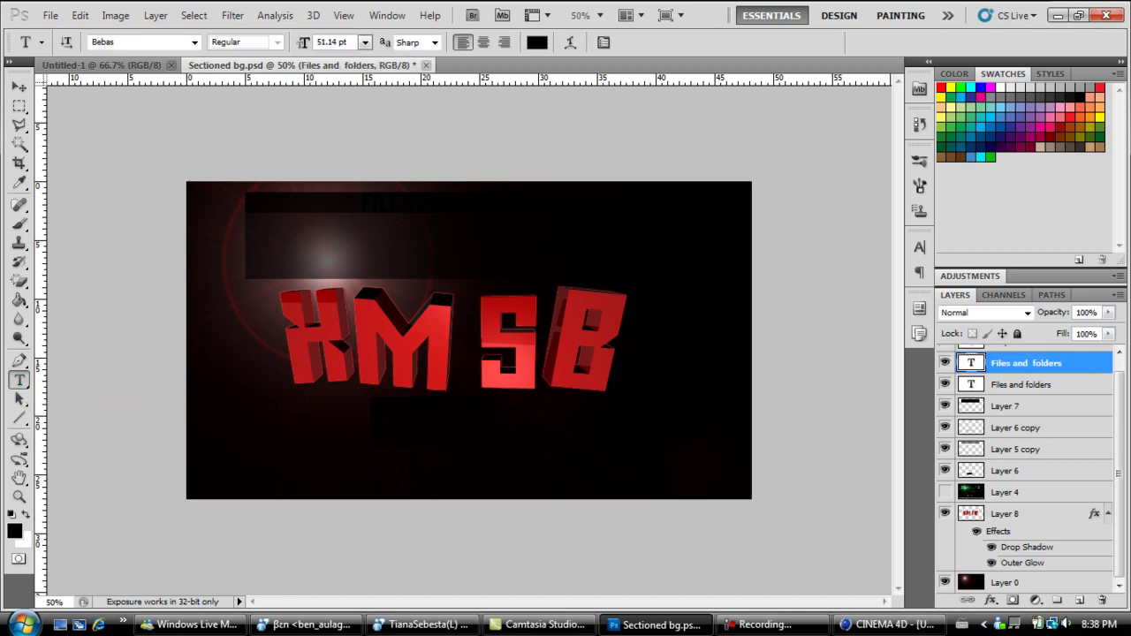
{"action": "double_click", "coordinate": [1084, 363]}
{"action": "left_click", "coordinate": [668, 105]}
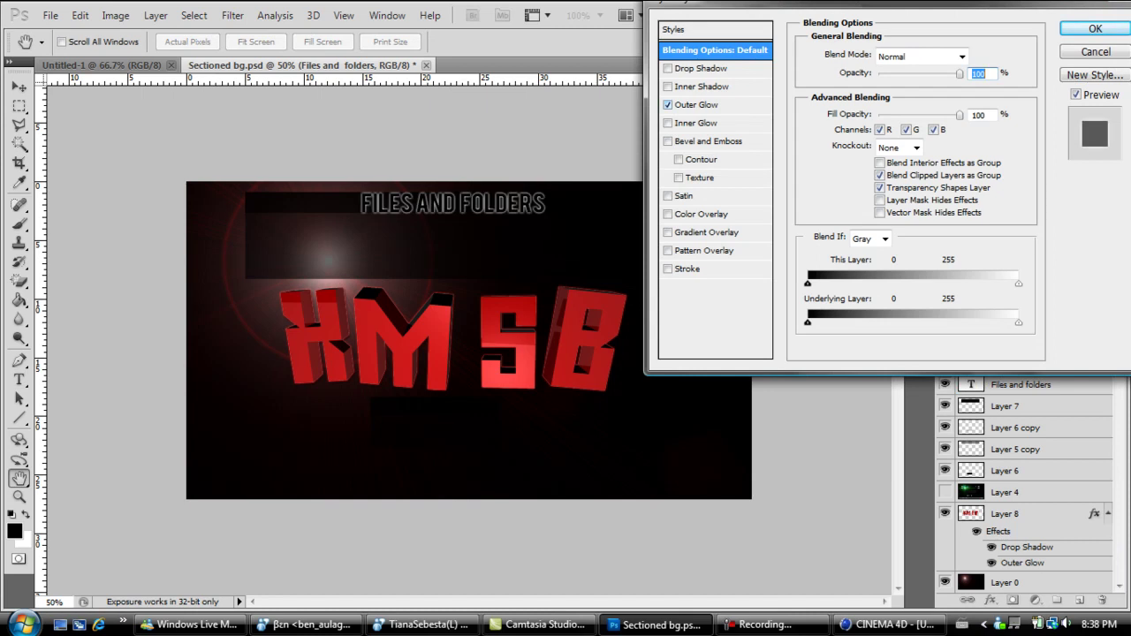
{"action": "left_click", "coordinate": [668, 105]}
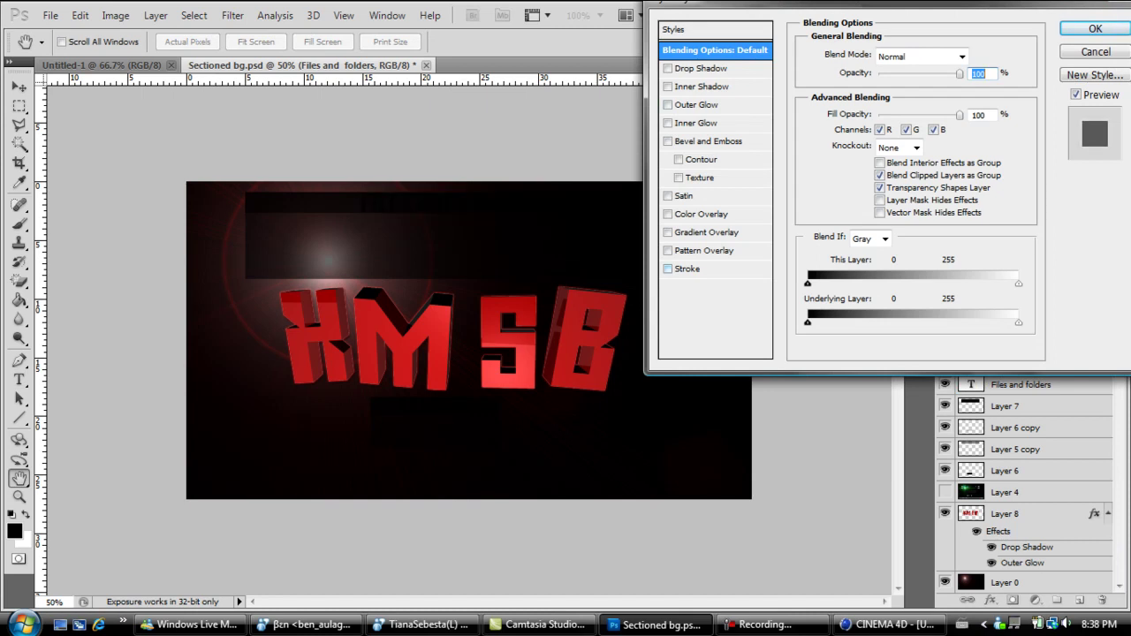
{"action": "left_click", "coordinate": [668, 269]}
{"action": "left_click", "coordinate": [842, 160]}
{"action": "left_click", "coordinate": [837, 300]}
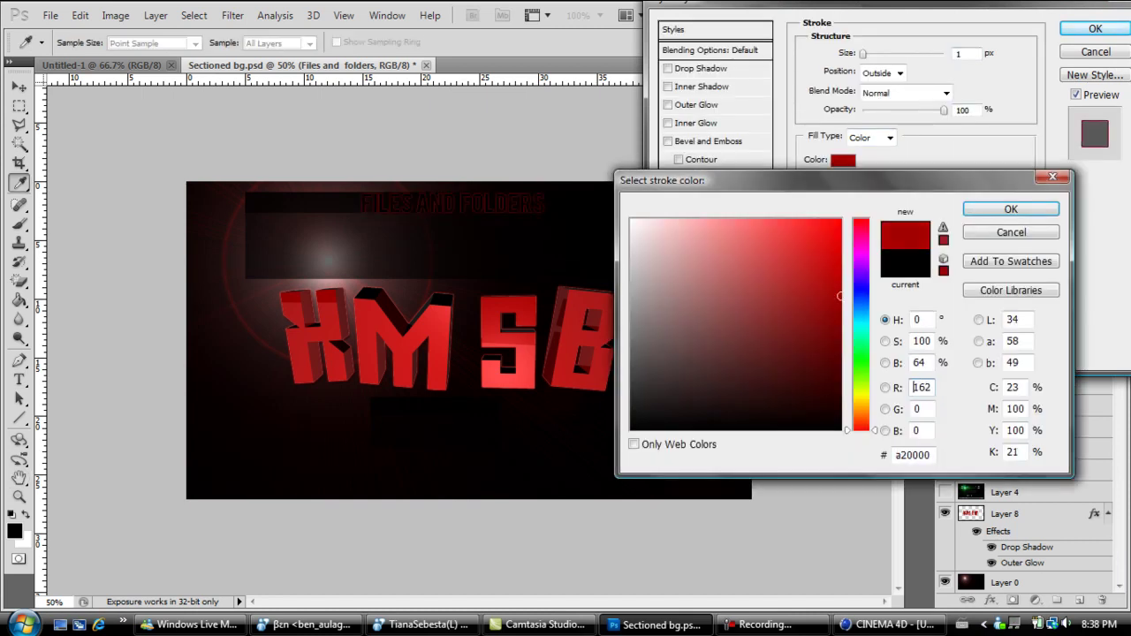
{"action": "left_click", "coordinate": [1007, 209]}
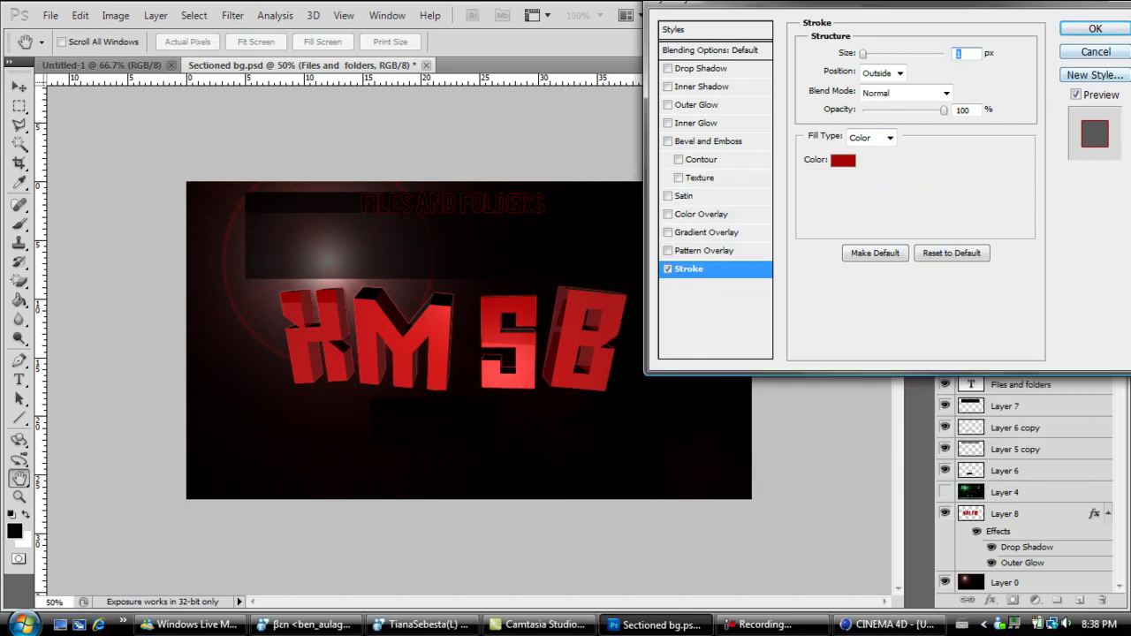
{"action": "left_click", "coordinate": [1095, 28]}
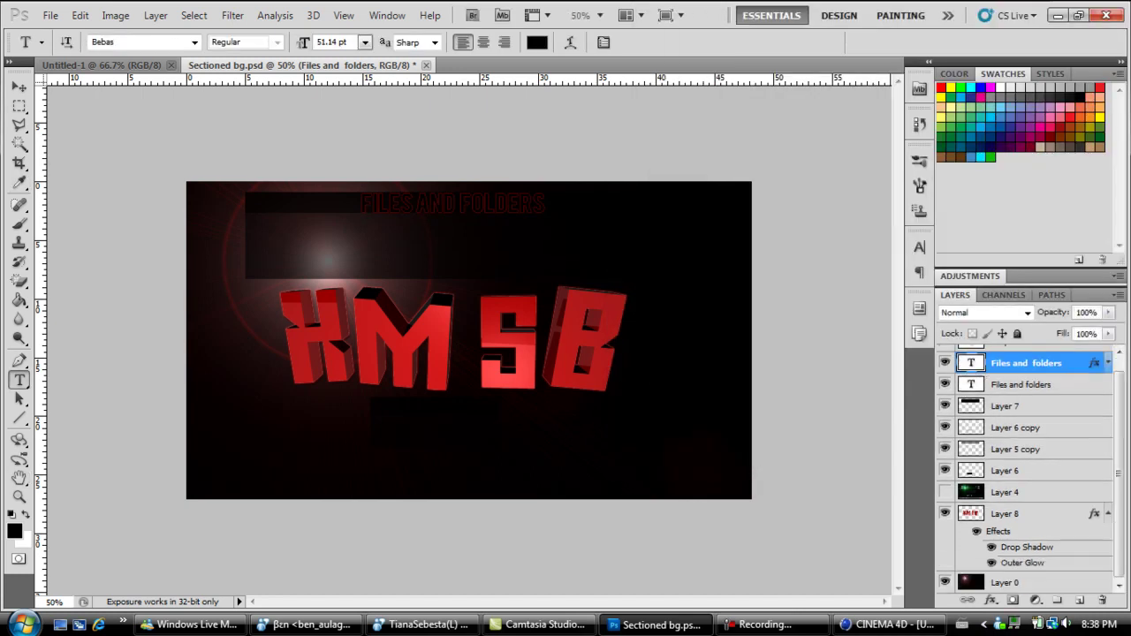
Give the "Graphics" text layer a 1 px outside stroke in red #b50000
{"action": "left_click", "coordinate": [1119, 351]}
{"action": "double_click", "coordinate": [1060, 356]}
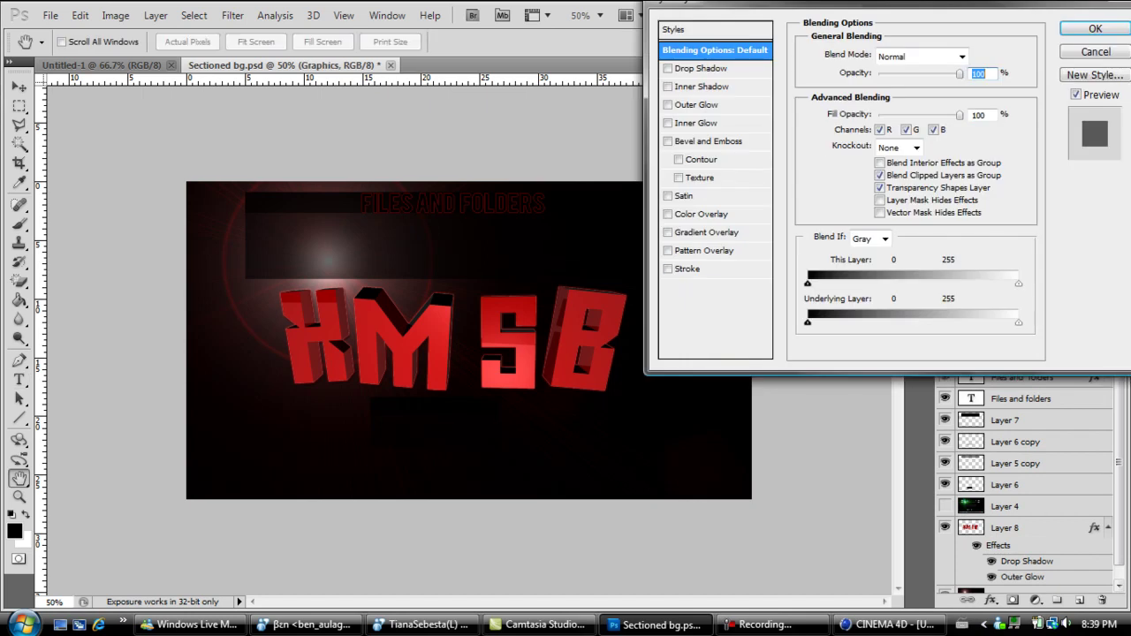
{"action": "left_click", "coordinate": [686, 269]}
{"action": "left_click", "coordinate": [842, 160]}
{"action": "left_click", "coordinate": [839, 278]}
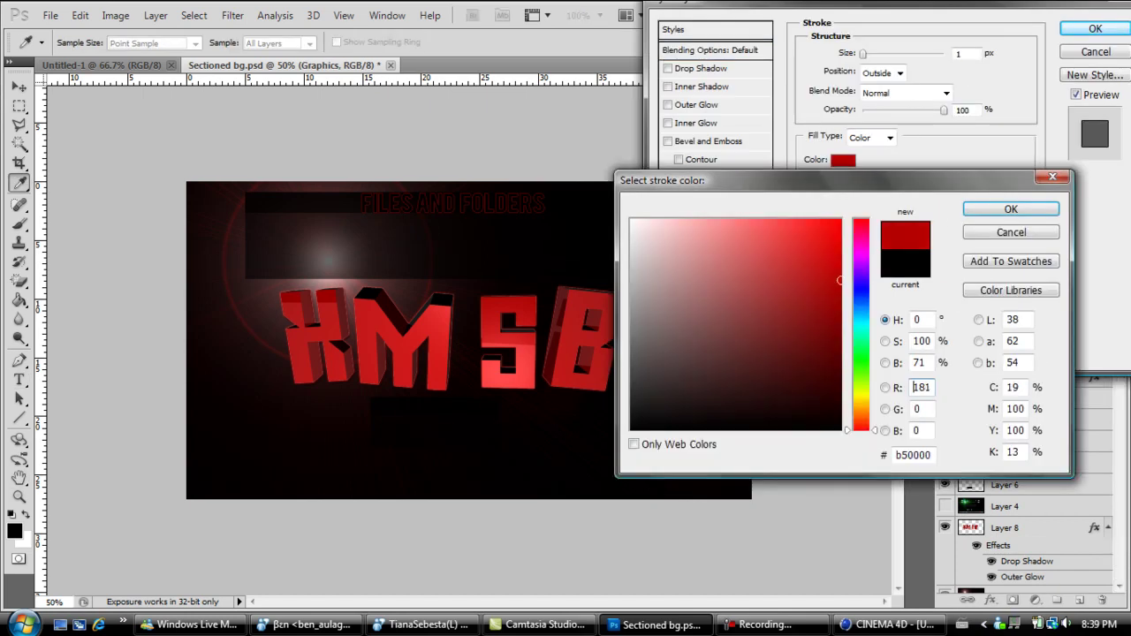
{"action": "left_click", "coordinate": [1010, 208]}
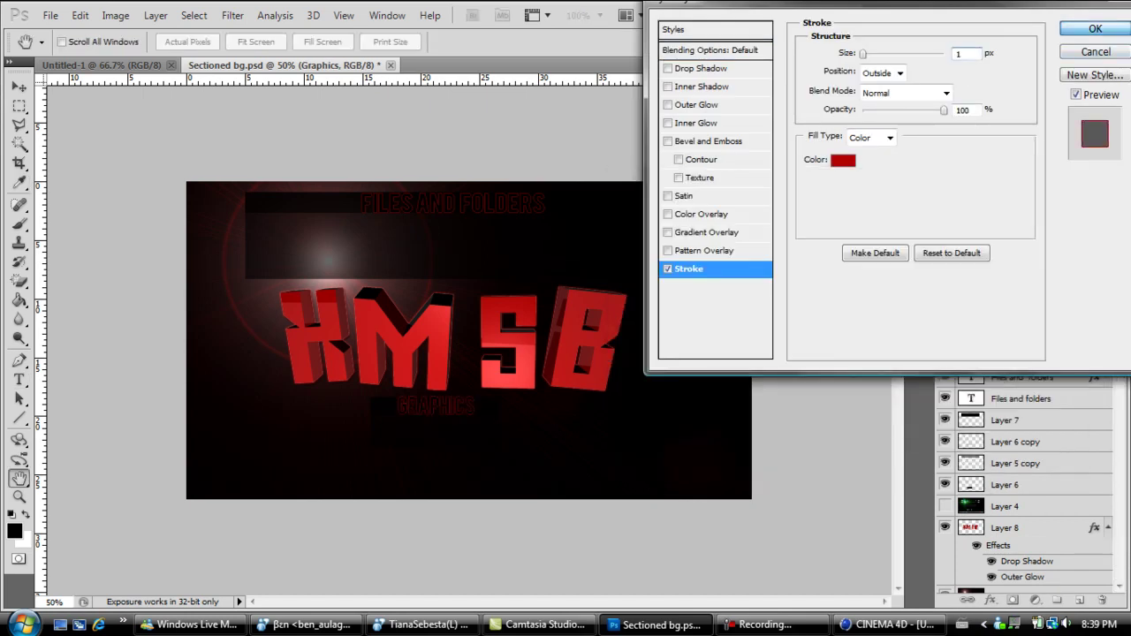
{"action": "key", "text": "Return"}
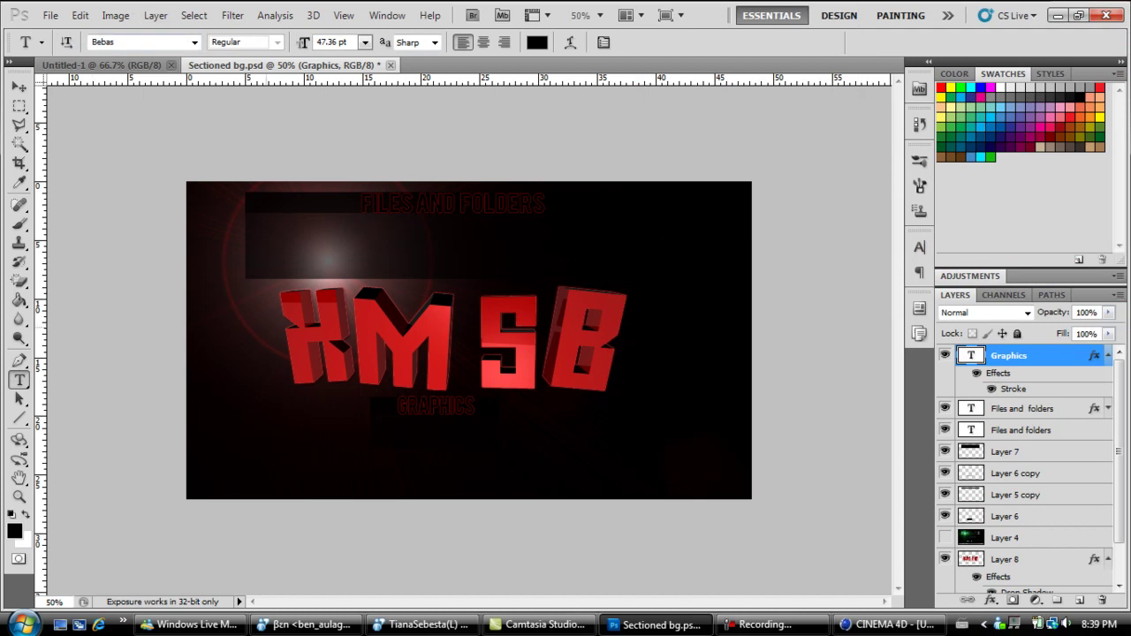